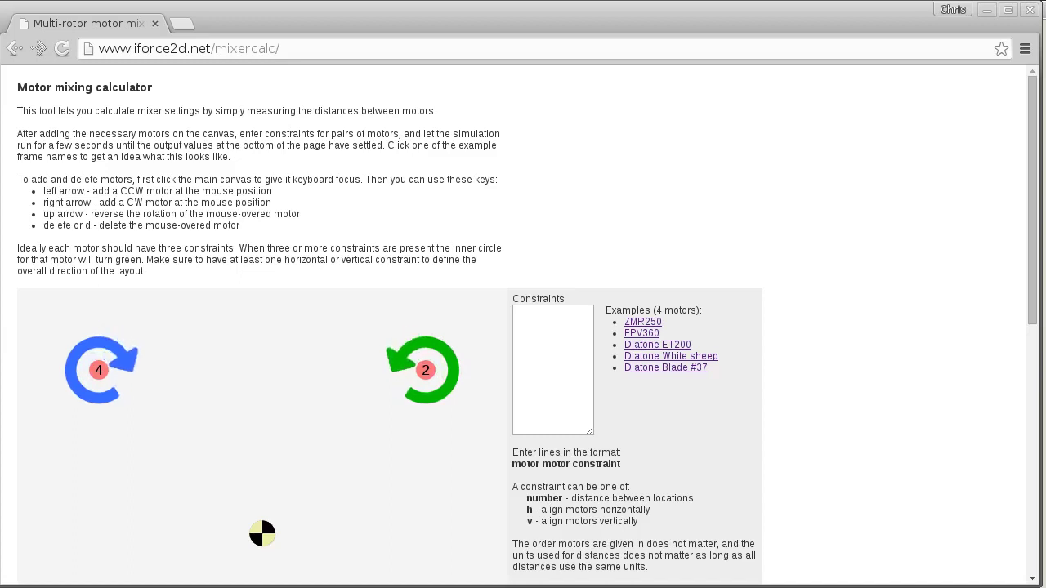
Step: Move motor 3 rightward on the default quad so the cmix values become fractions like -0.713 and 0.537
scroll(924, 179, down, 5)
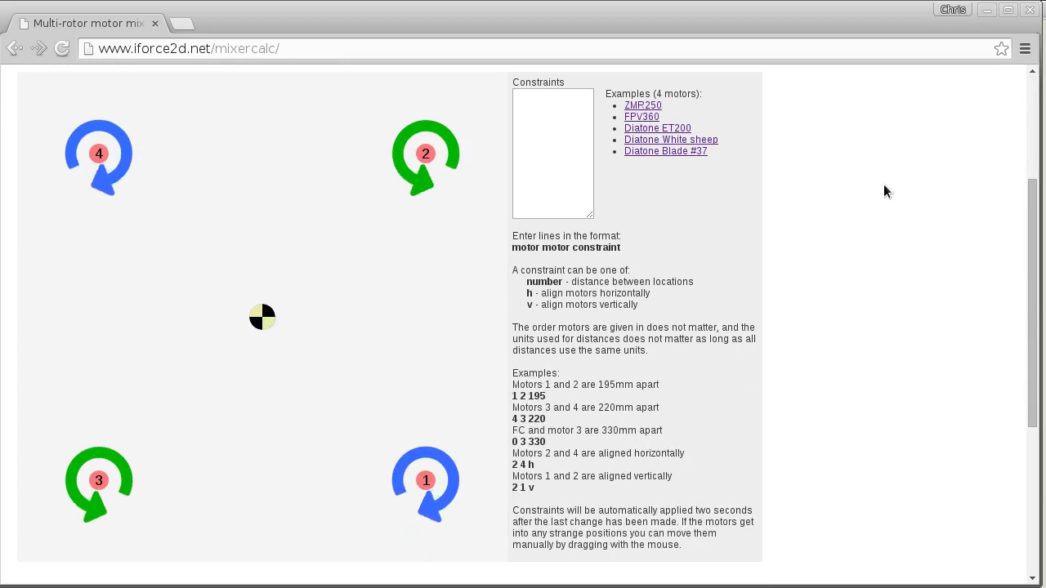
scroll(883, 187, down, 7)
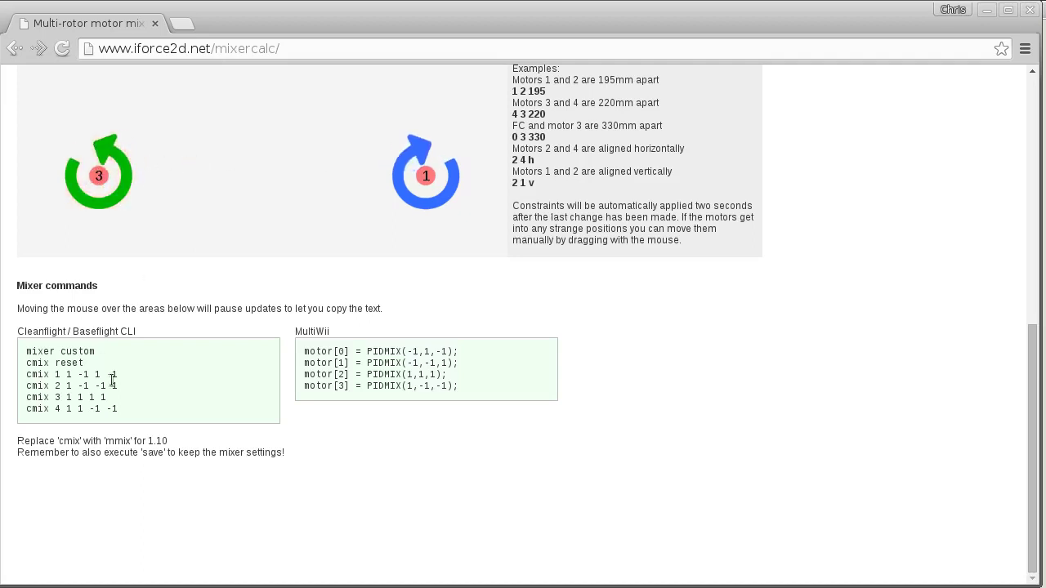
drag(101, 181, 177, 157)
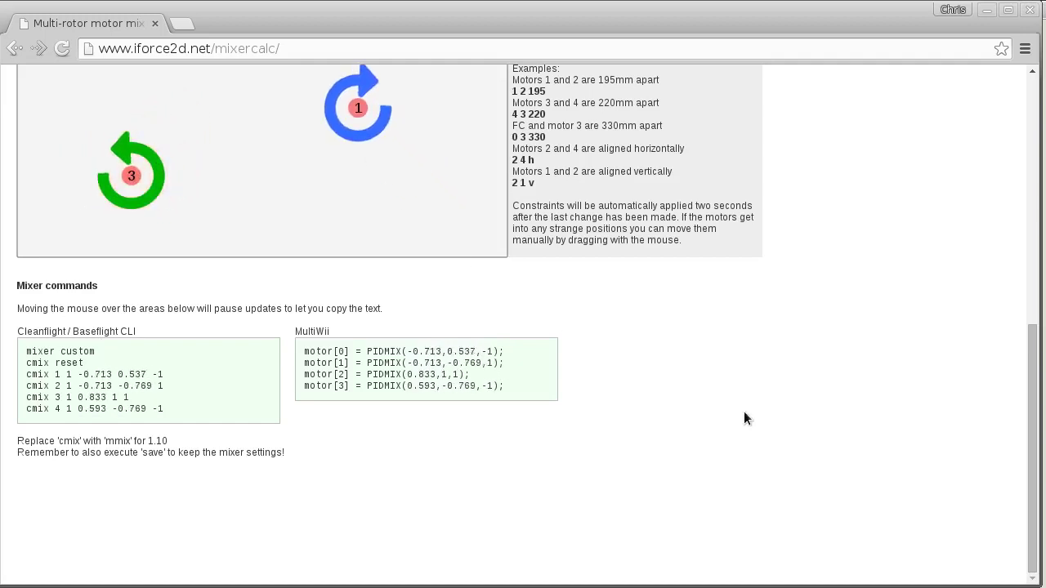
scroll(744, 418, up, 7)
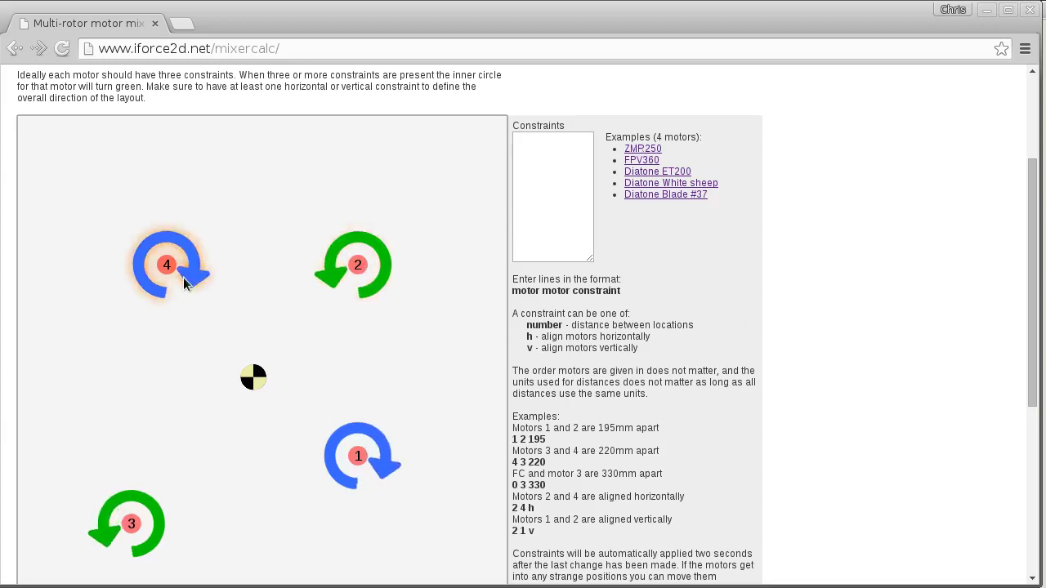
Step: Drag motors 4, 2, 1 and 3 into a rough square around the flight-controller marker
drag(167, 264, 146, 246)
drag(351, 264, 370, 260)
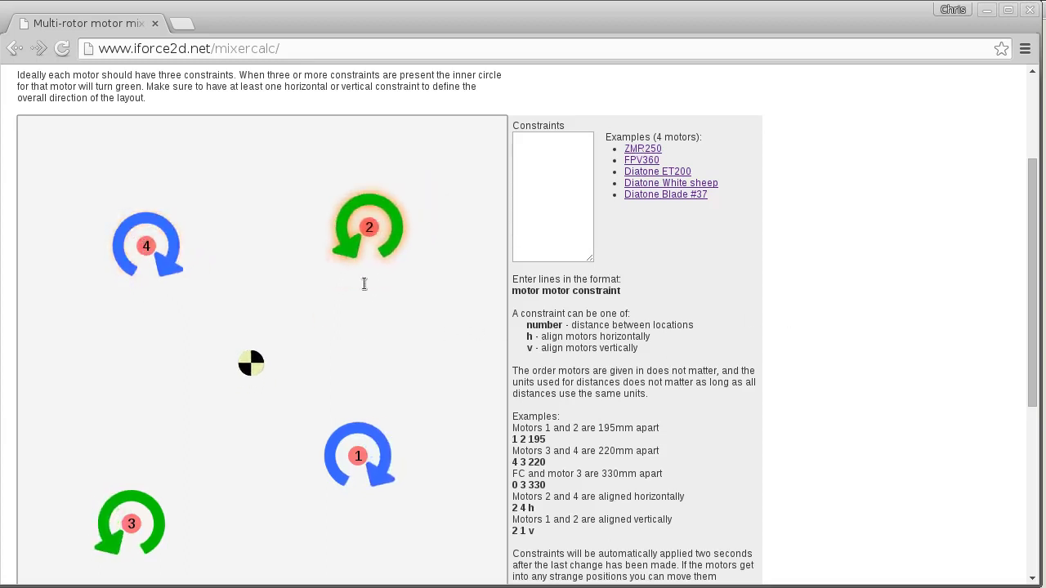
mouse_move(357, 411)
mouse_down()
mouse_move(361, 389)
mouse_move(372, 390)
mouse_up()
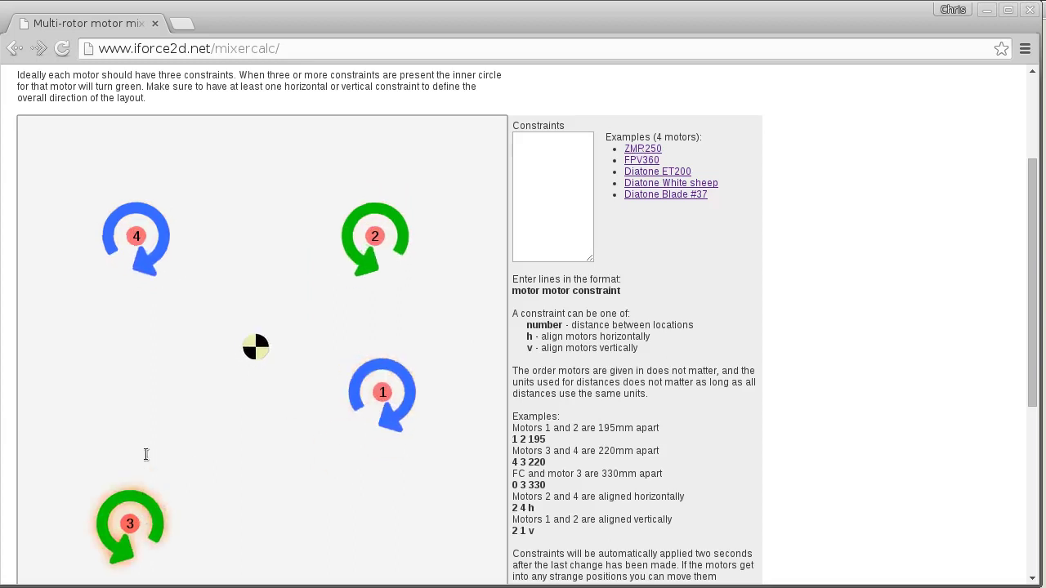
drag(133, 519, 140, 469)
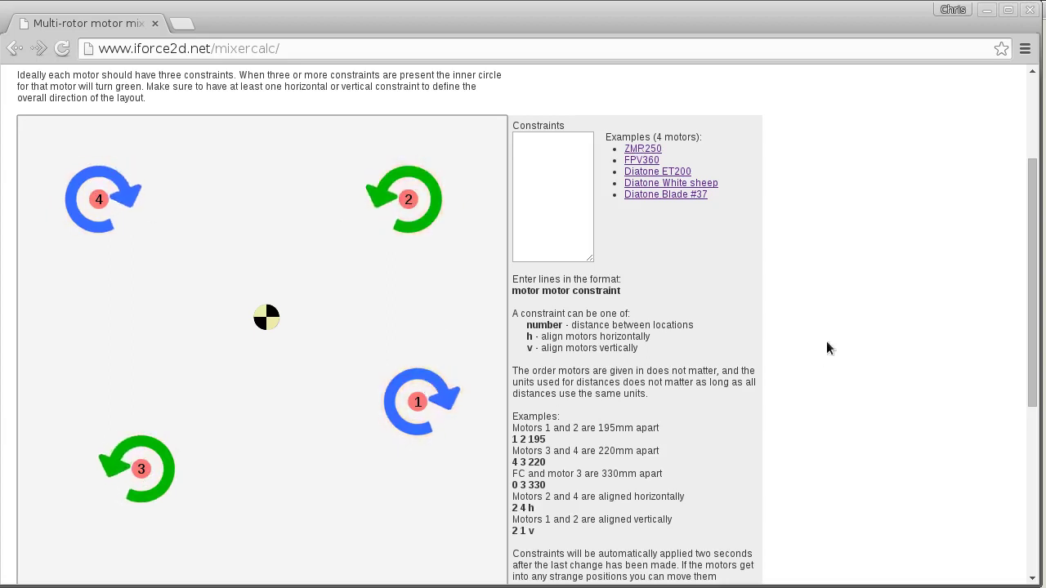
scroll(826, 348, up, 2)
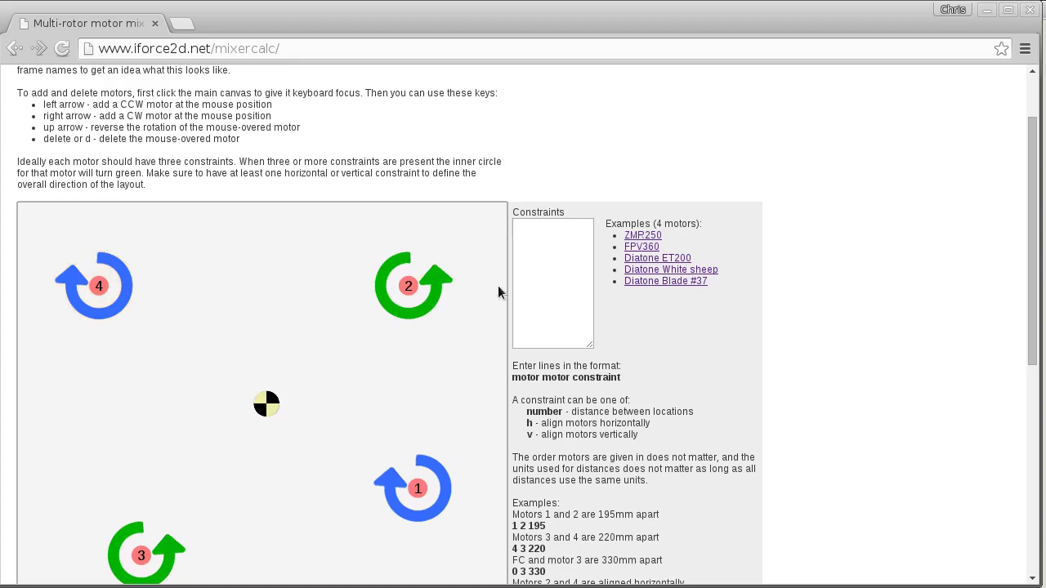
scroll(772, 342, up, 2)
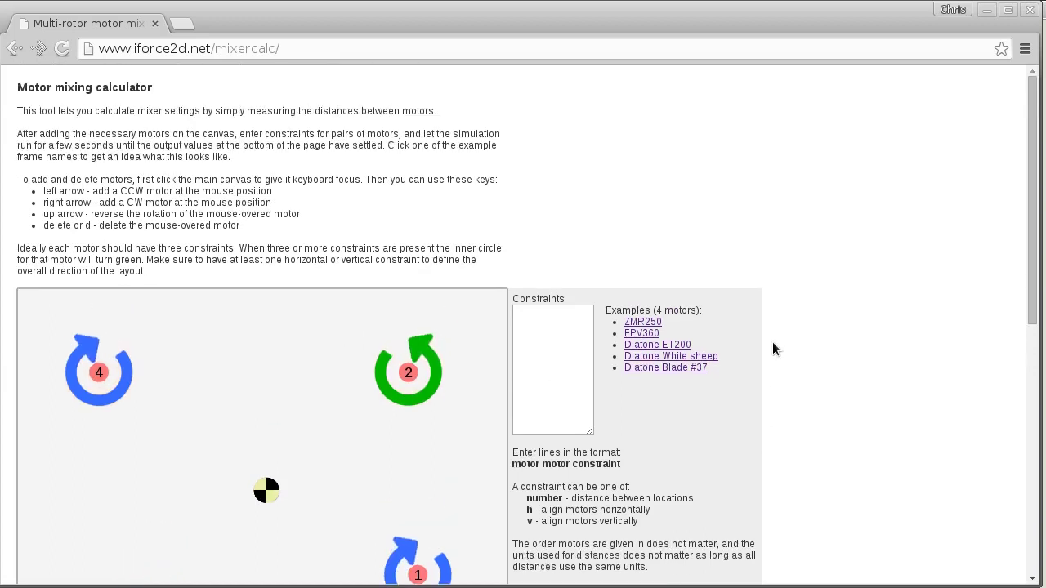
scroll(772, 342, down, 5)
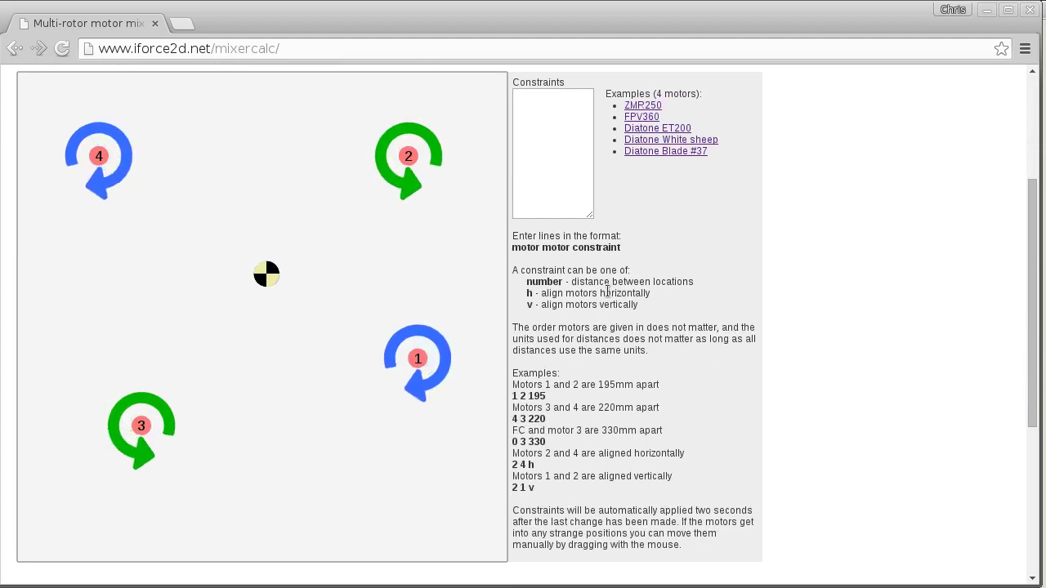
scroll(796, 344, up, 1)
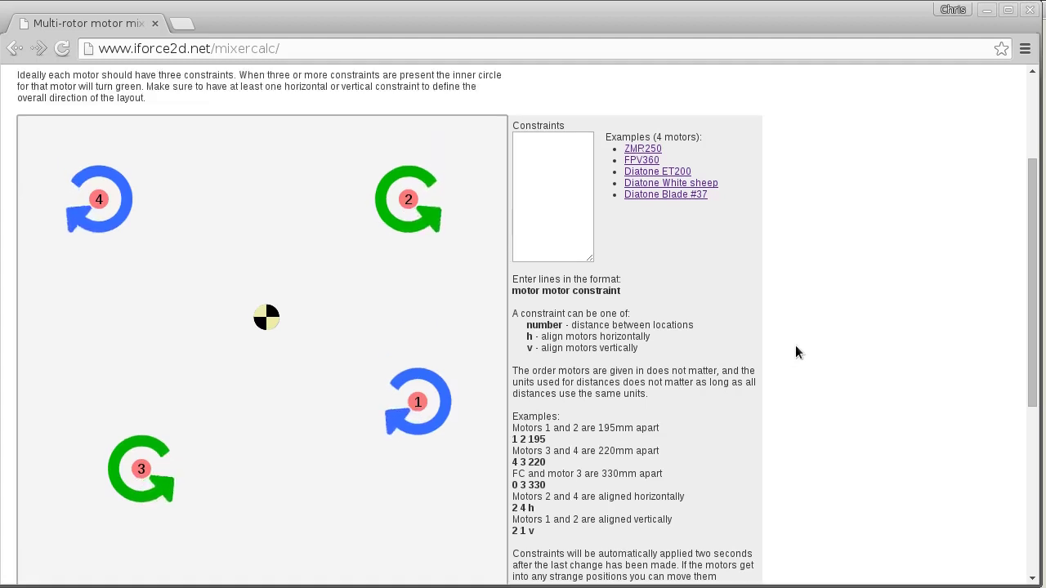
scroll(795, 344, down, 2)
scroll(768, 285, up, 2)
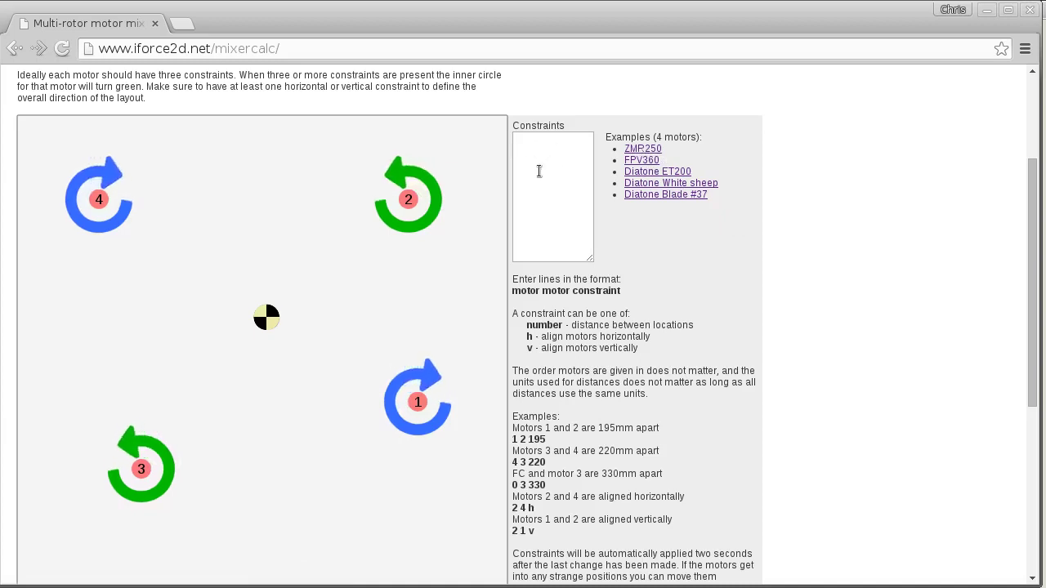
Step: Load the ZMR250 example's eight constraints, snapping the motors into a 202 × 156 rectangle
click(643, 149)
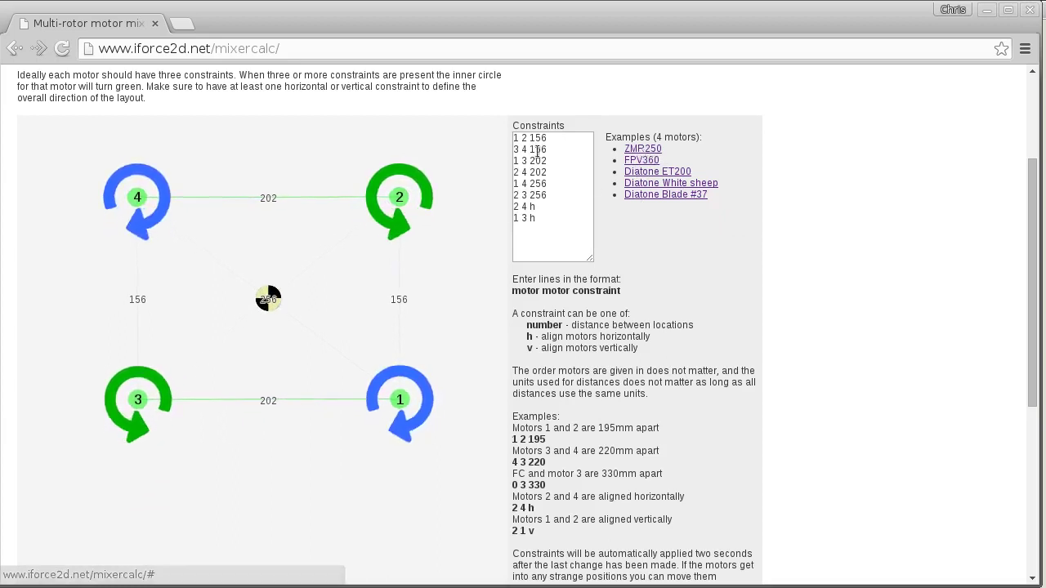
drag(541, 216, 506, 135)
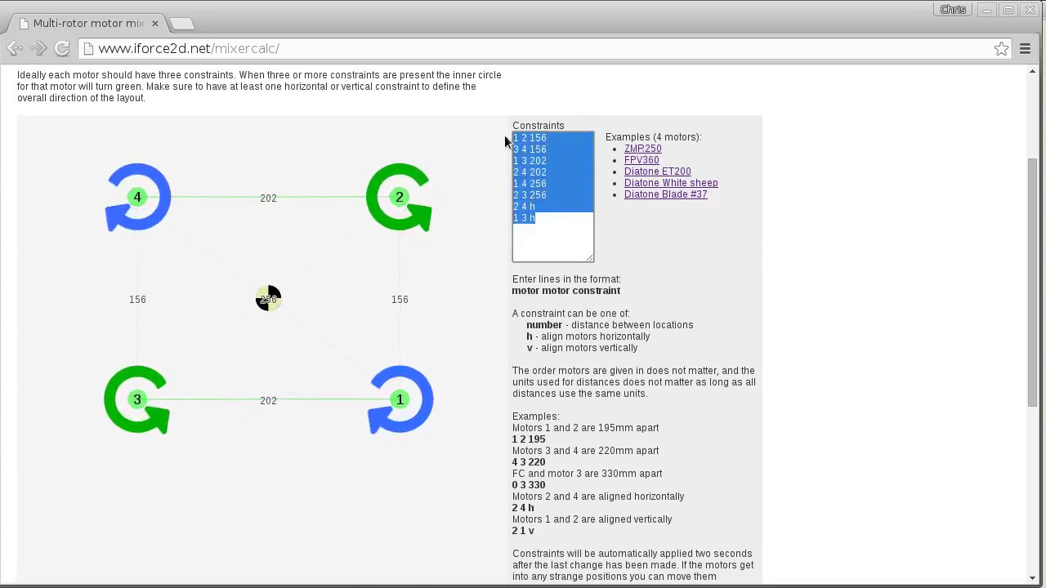
click(531, 150)
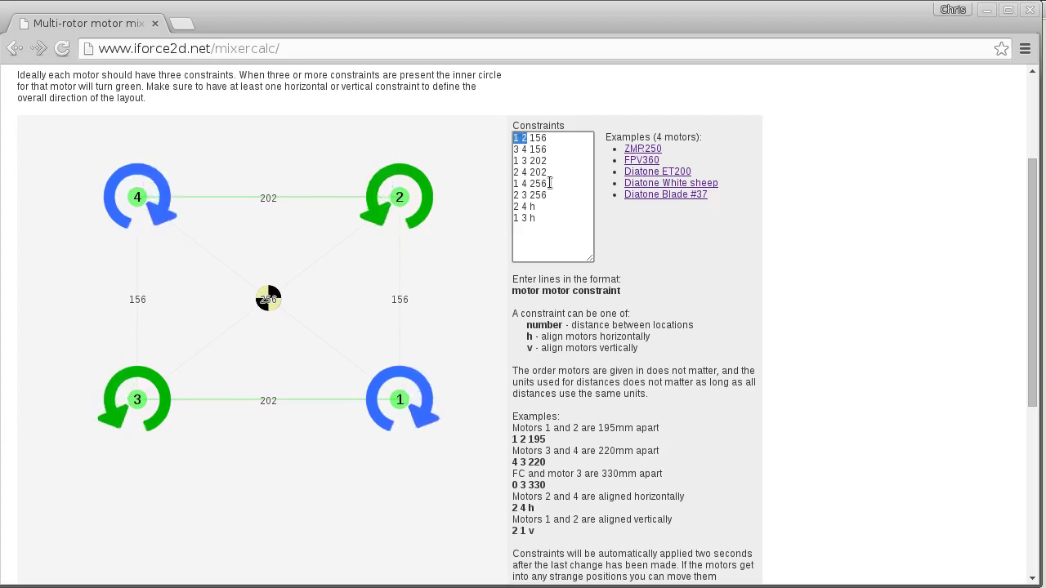
Step: Select every constraint line after 3 4 156 in the Constraints box
key(shift+Right)
key(shift+Right)
key(shift+Right)
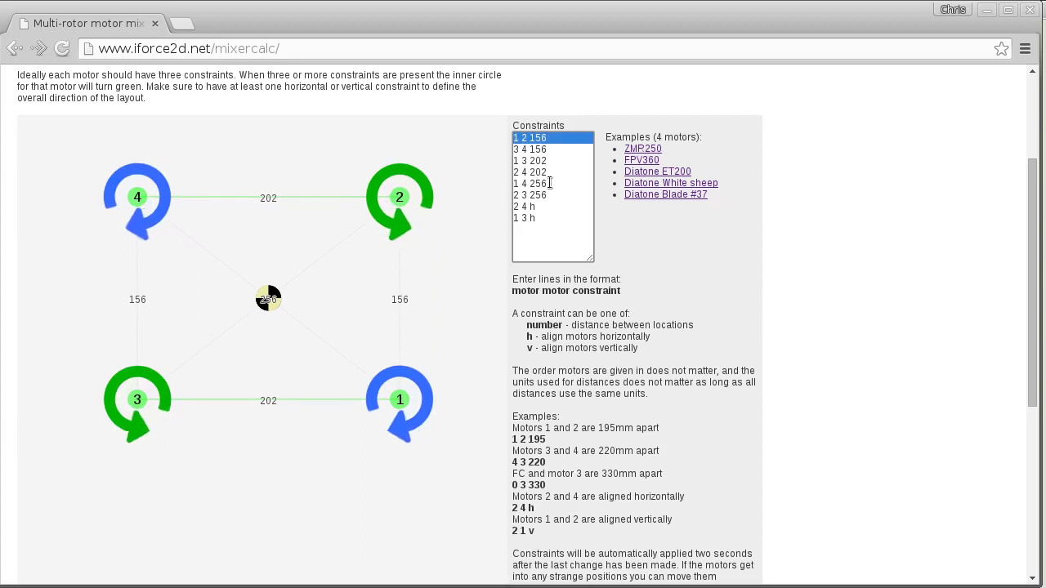
key(End)
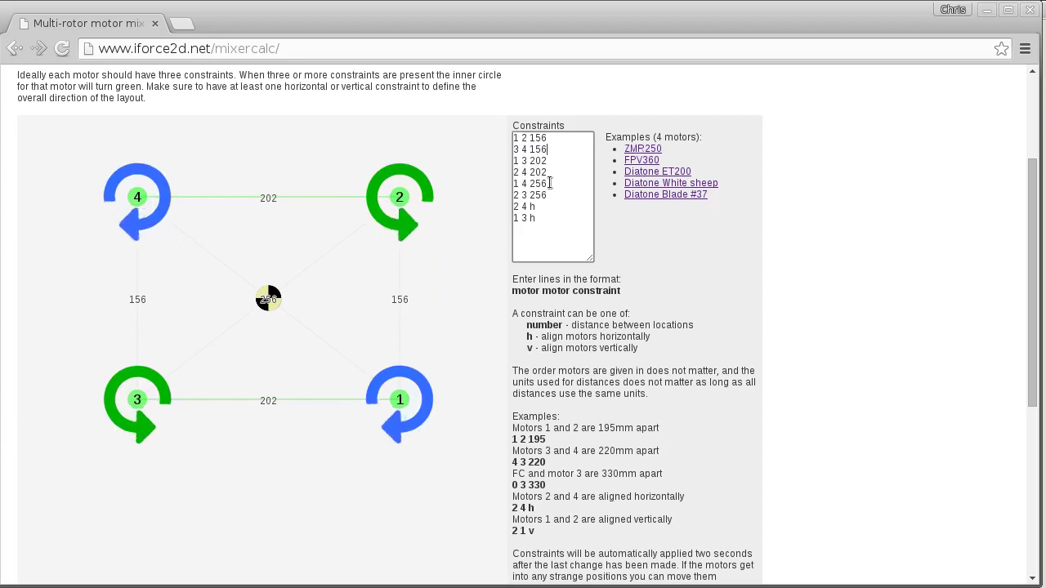
double_click(539, 137)
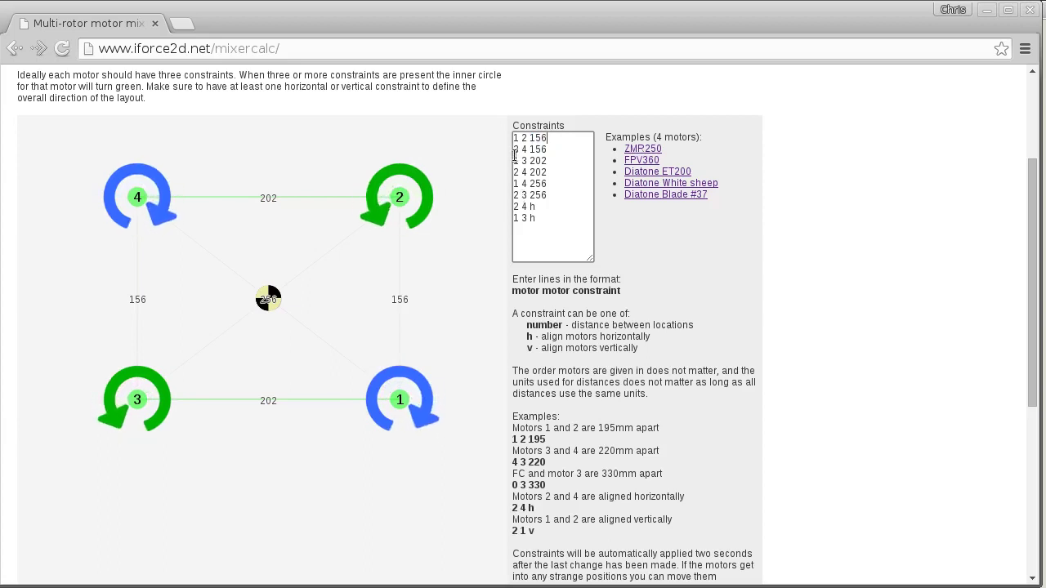
click(514, 154)
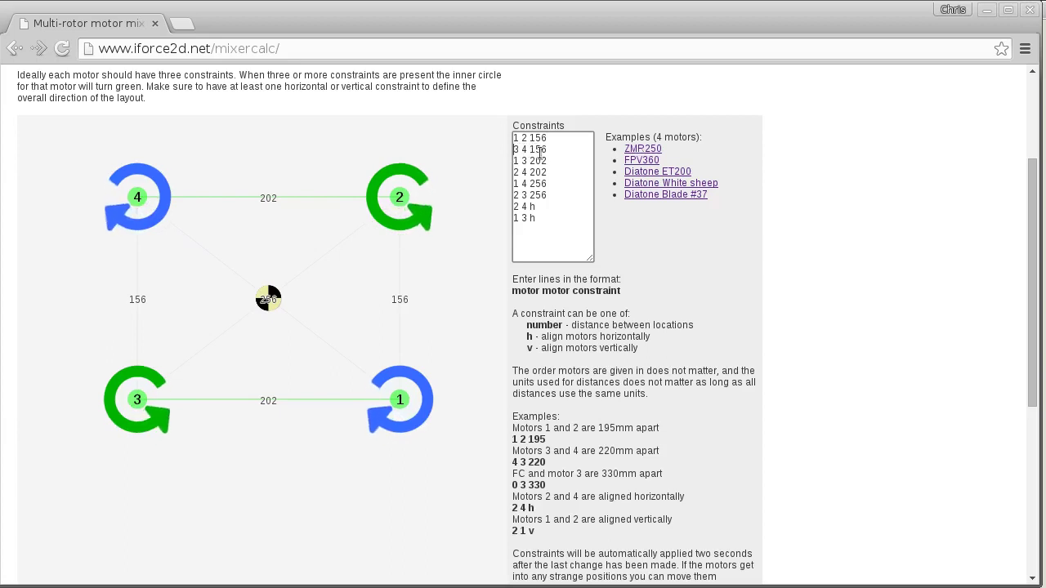
drag(546, 150, 564, 210)
key(ctrl+c)
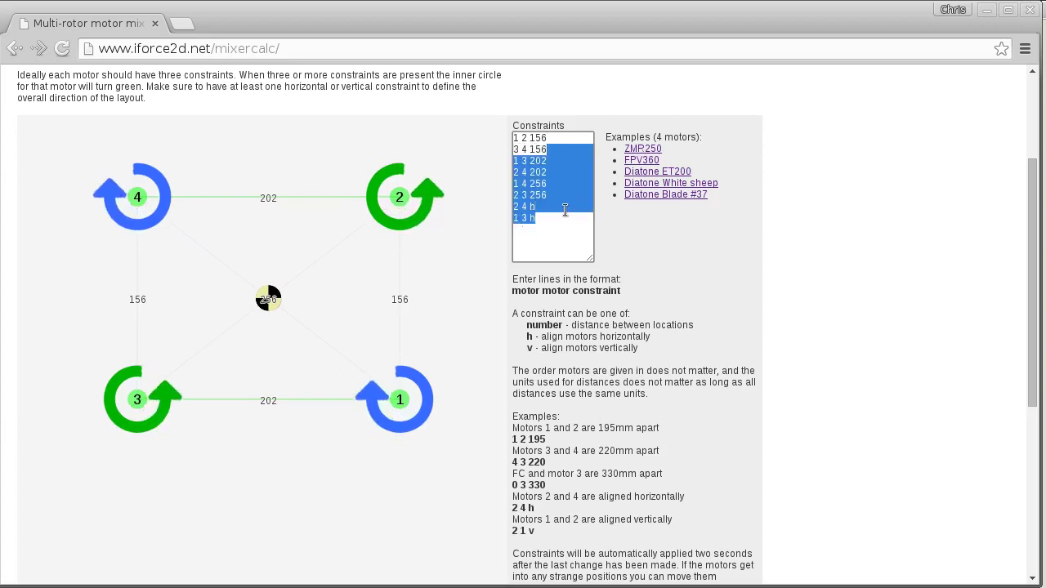
Step: Delete the six extra constraints, keeping 1 2 156 and 3 4 156, and drag motors 1 and 2 inward
key(BackSpace)
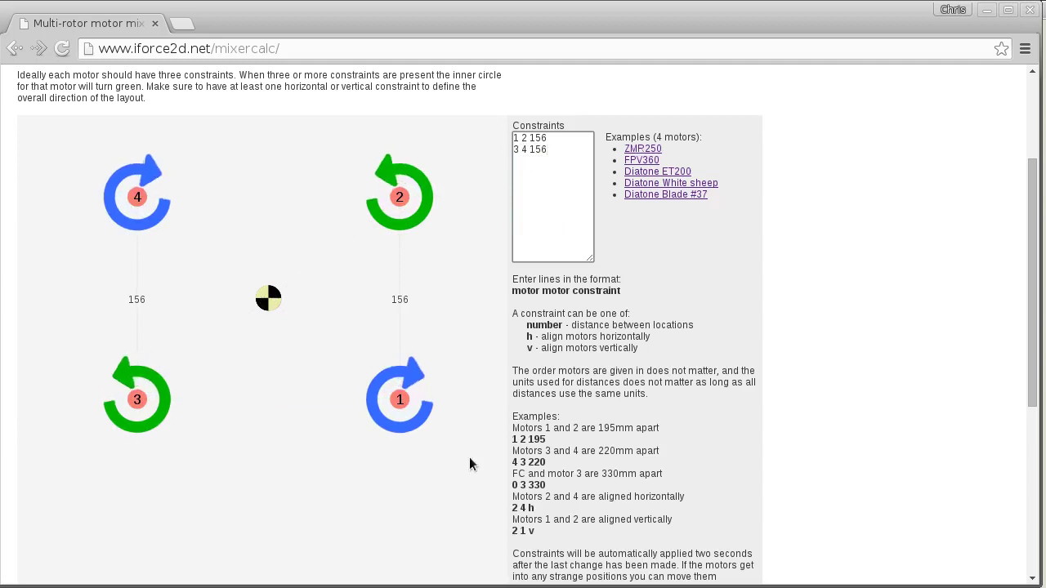
mouse_move(409, 404)
mouse_down()
mouse_move(406, 418)
mouse_move(328, 432)
mouse_move(329, 408)
mouse_up()
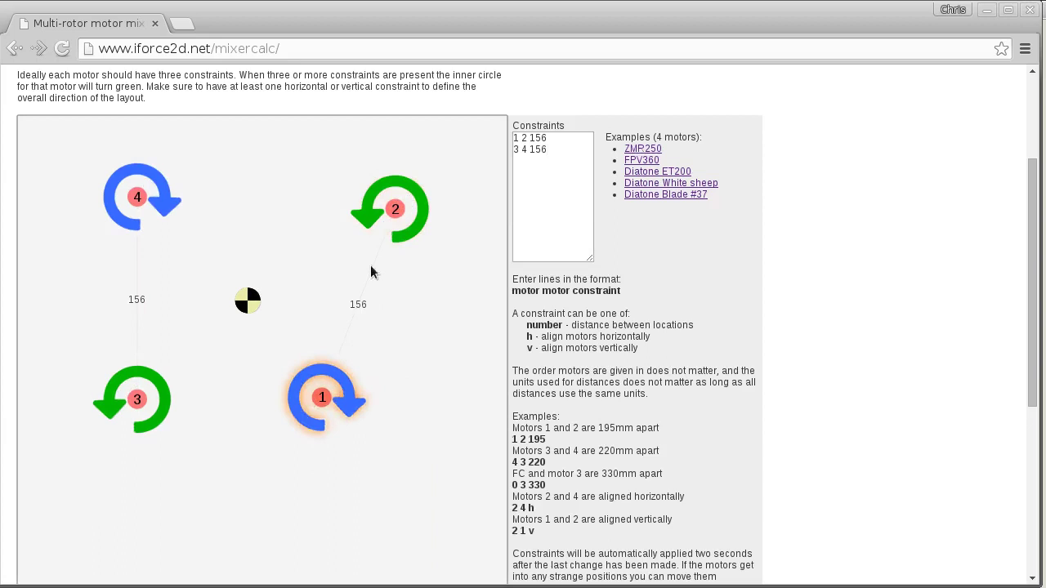
drag(320, 398, 256, 408)
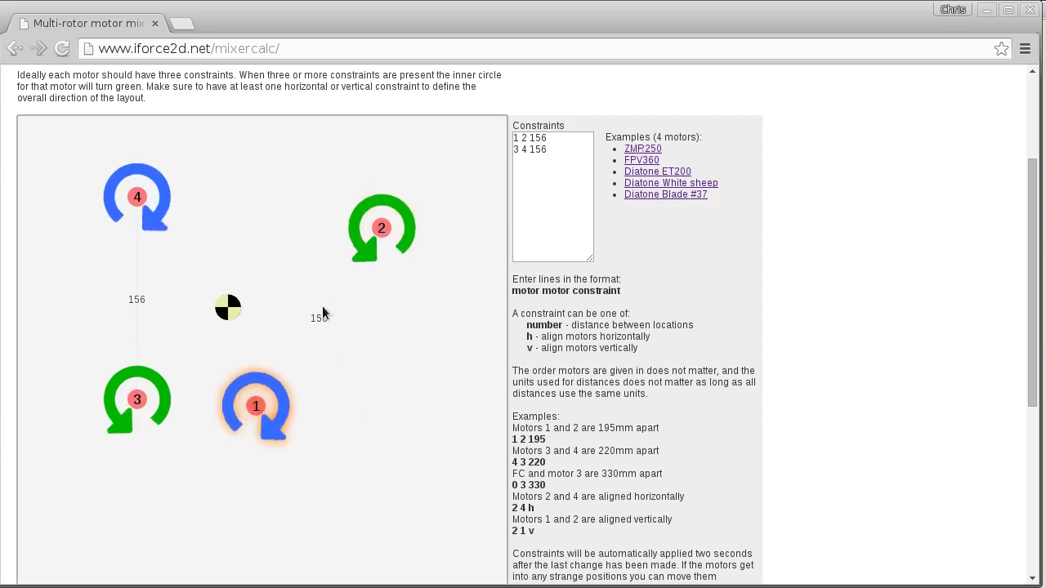
drag(379, 230, 343, 225)
mouse_move(269, 403)
mouse_down()
mouse_move(315, 408)
mouse_move(299, 462)
mouse_up()
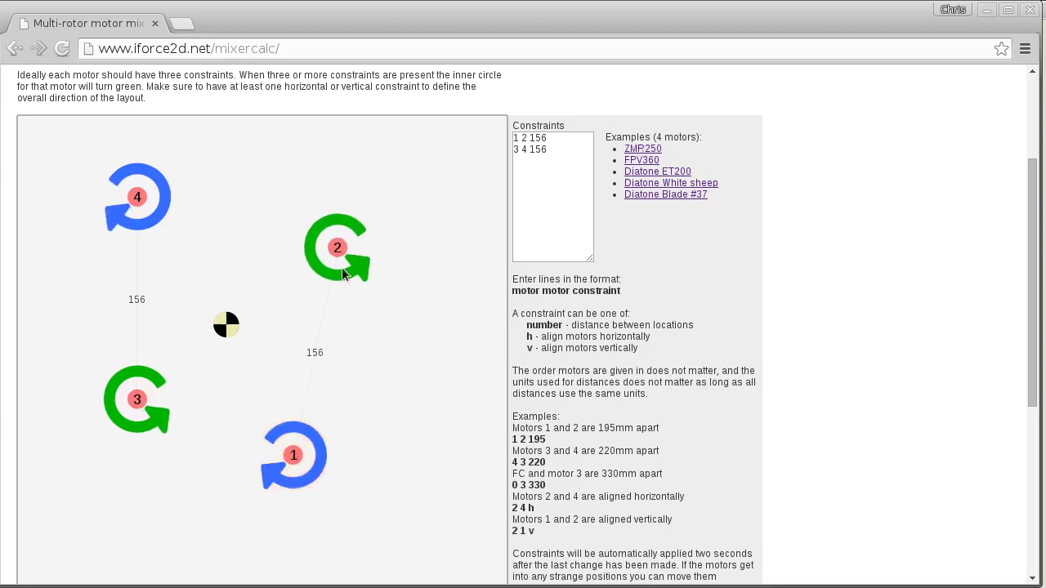
drag(304, 413, 304, 460)
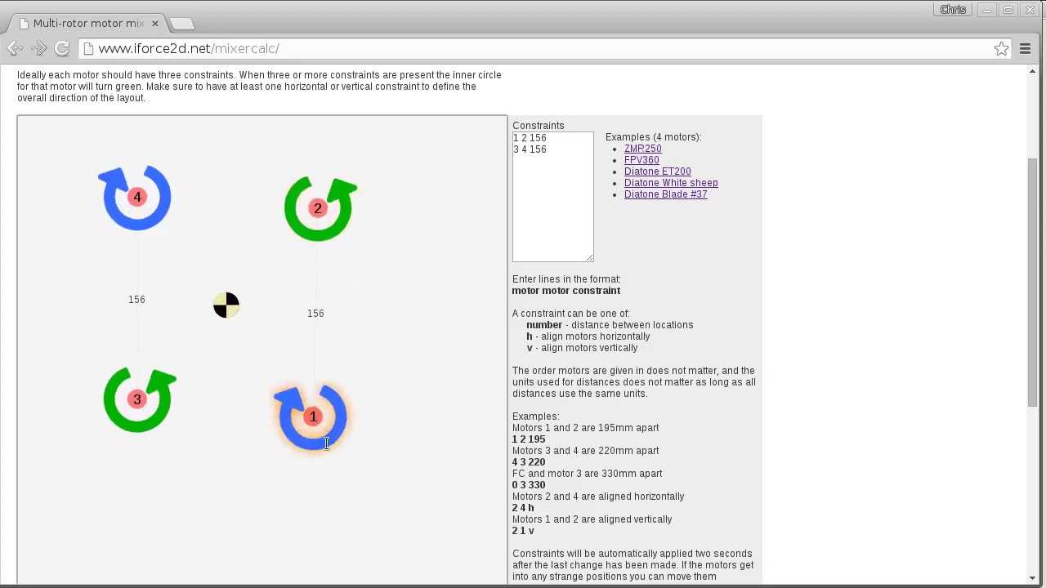
Step: Drag motor 1 left so the output reads cmix 1 1 -0.082 0.916 -1, and select the commands
scroll(731, 364, down, 4)
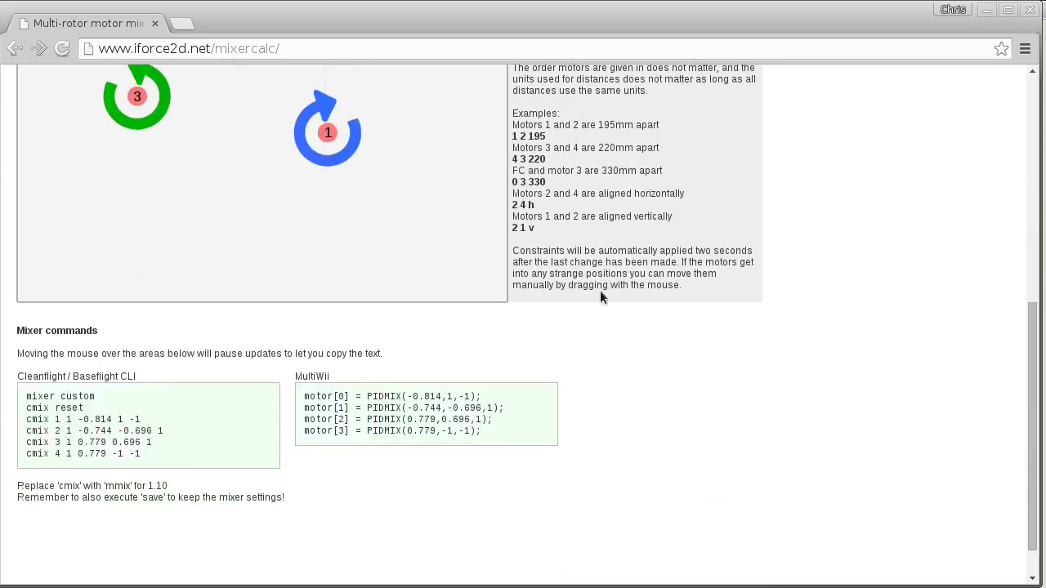
drag(332, 139, 316, 223)
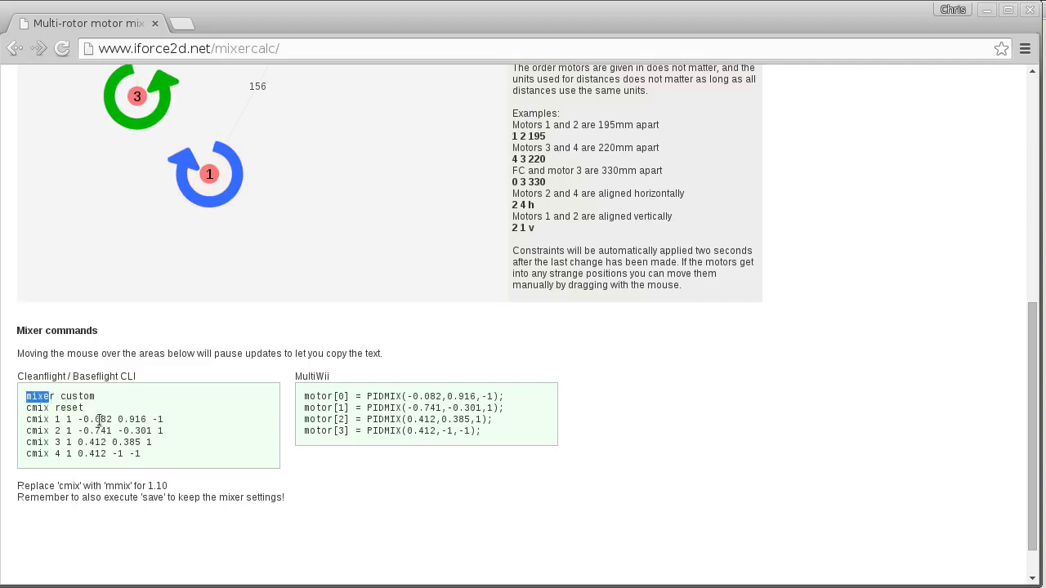
drag(137, 451, 45, 398)
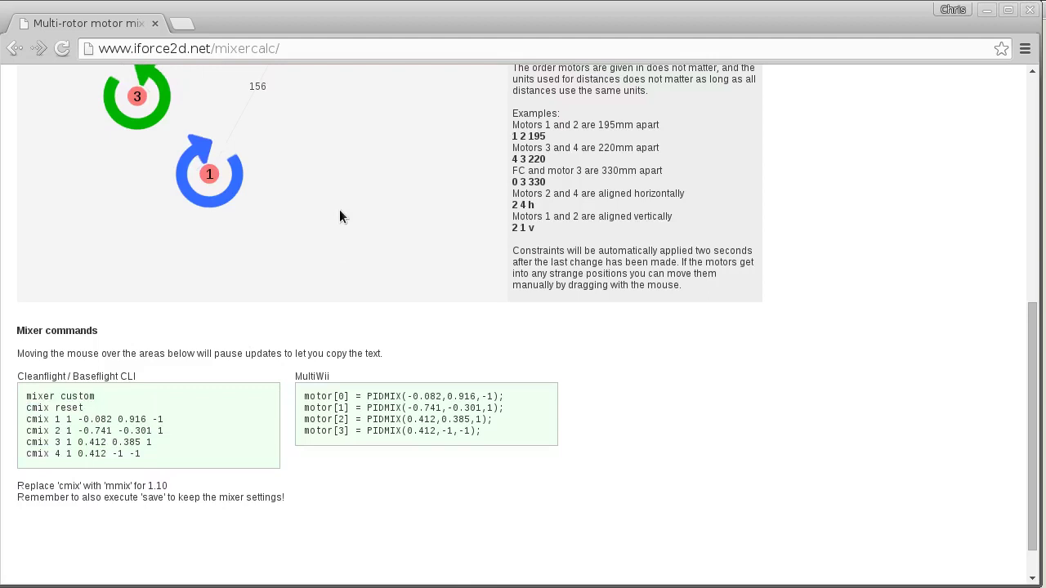
Step: Replace the constraints with 1 3 202, 2 4 202, 1 4 256, 2 3 256, 2 4 h and 1 3 h
scroll(339, 209, up, 7)
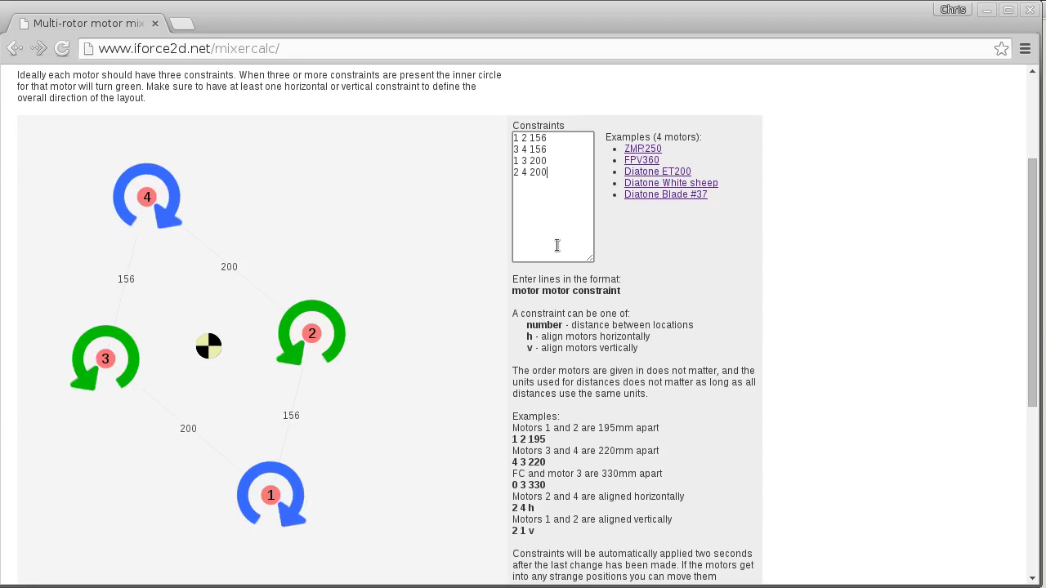
key(ctrl+a)
key(ctrl+v)
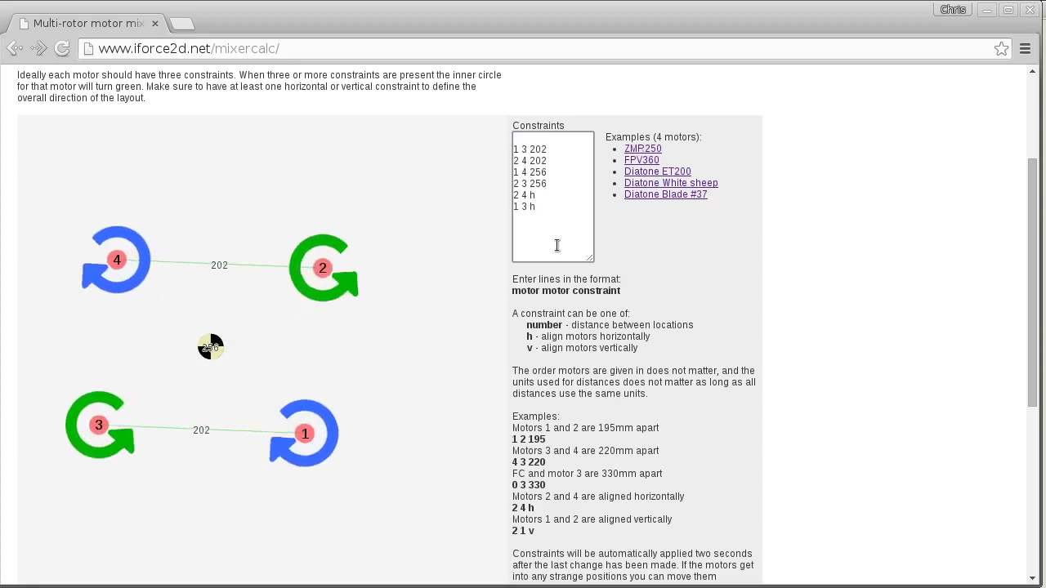
Step: Load the ZMR250 example and delete its two 256 diagonal constraints
click(638, 150)
drag(572, 172, 644, 199)
key(ctrl+c)
key(BackSpace)
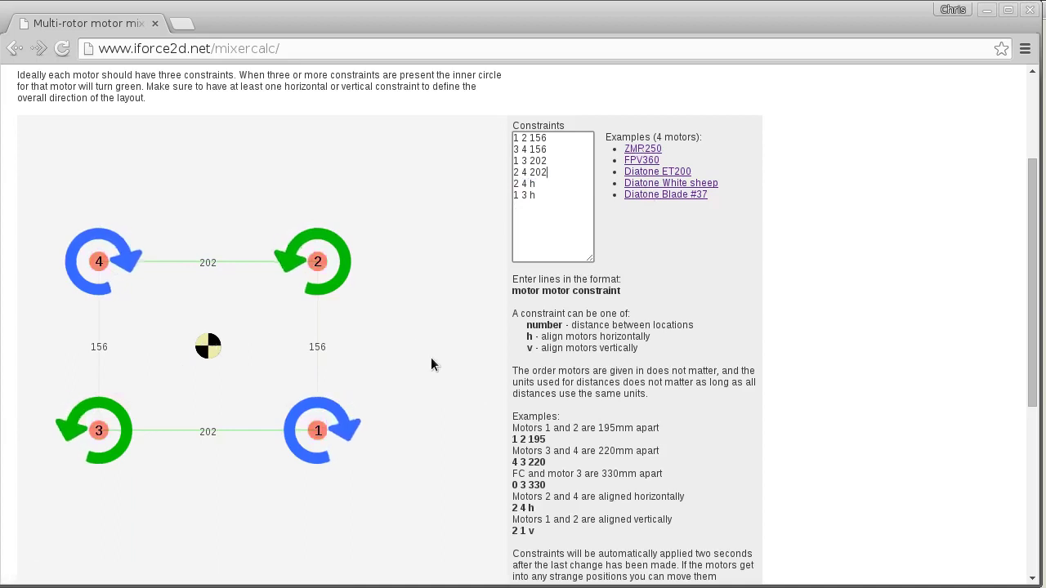
Step: Test by dragging motors 2 and 4, then replace the two h lines with 1 4 256 and 2 3 256
drag(330, 267, 296, 263)
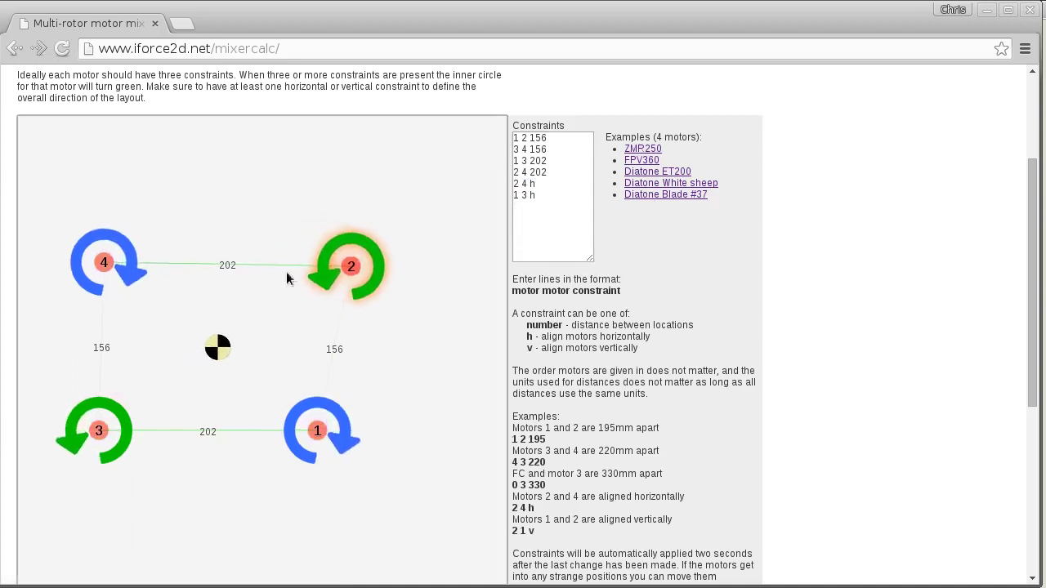
drag(150, 267, 182, 269)
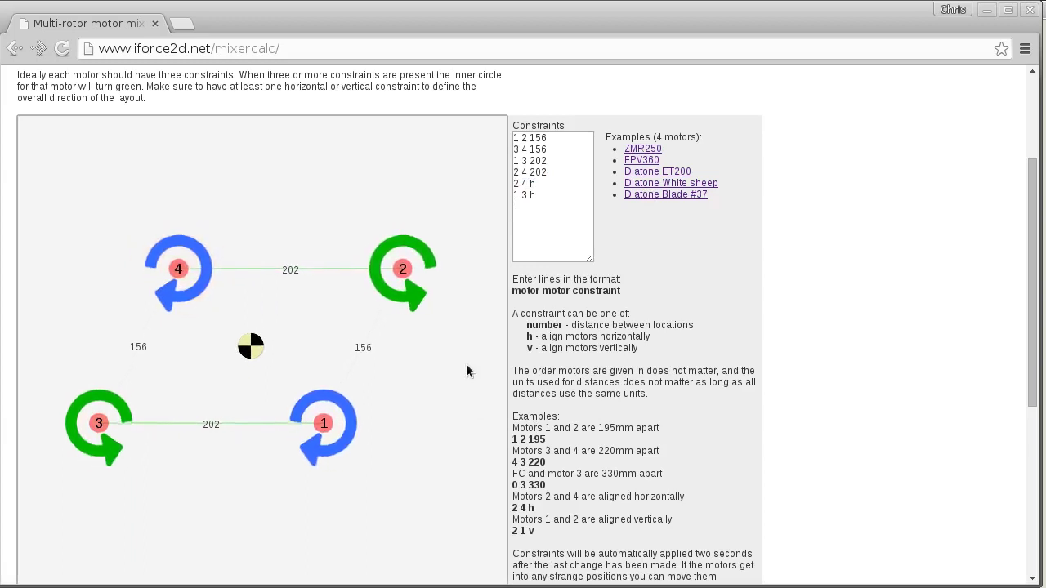
drag(538, 195, 556, 176)
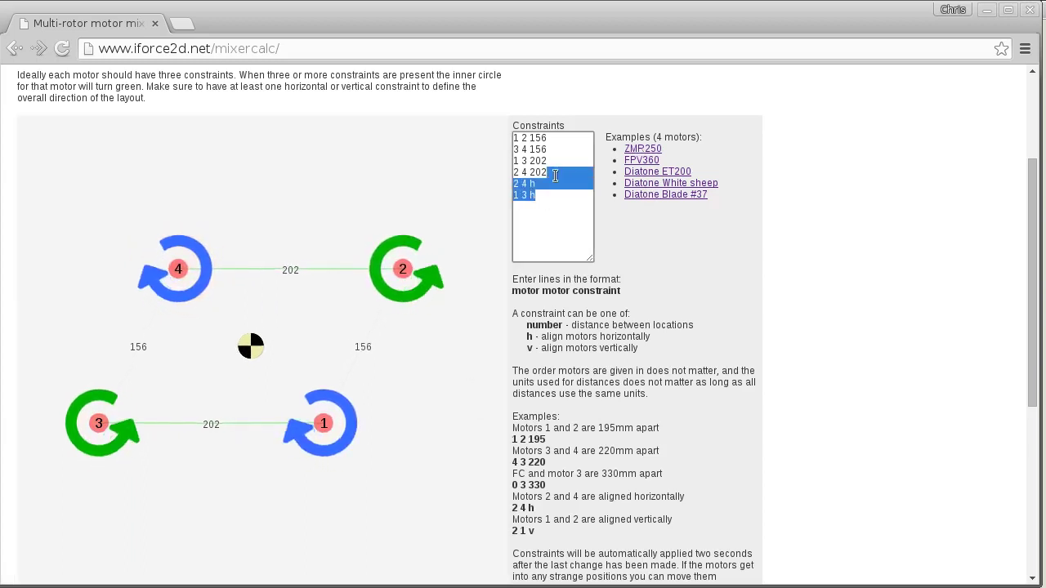
key(ctrl+v)
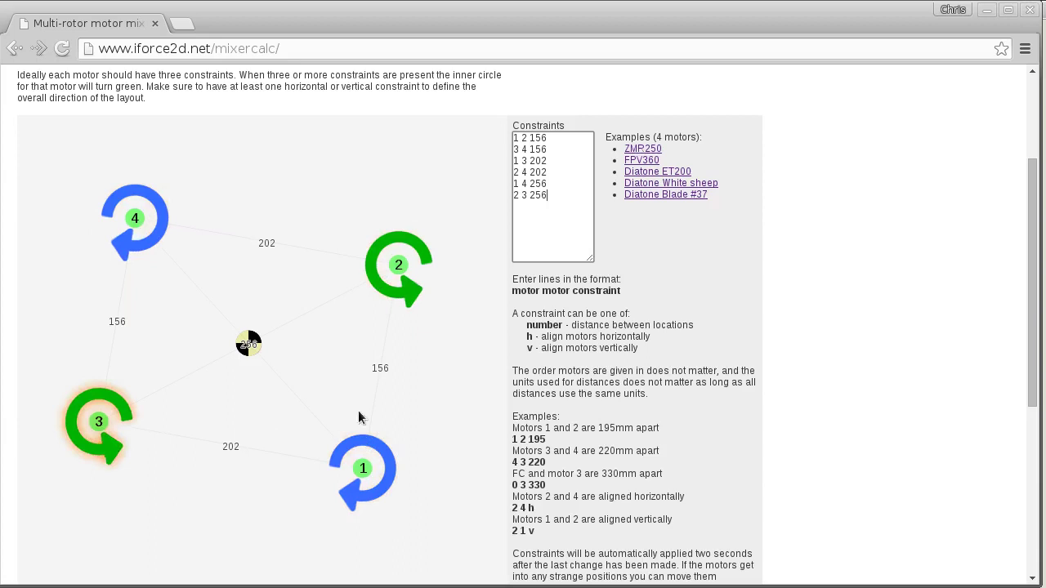
Step: Check the mixer commands below, then return to the Constraints box for the 4 2 h alignment
scroll(360, 418, down, 4)
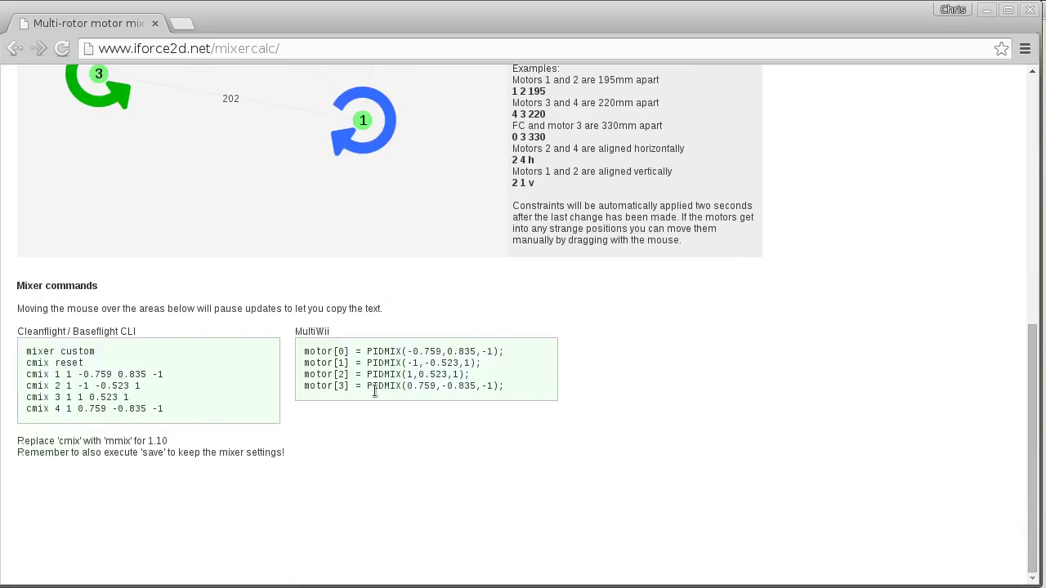
scroll(374, 390, up, 5)
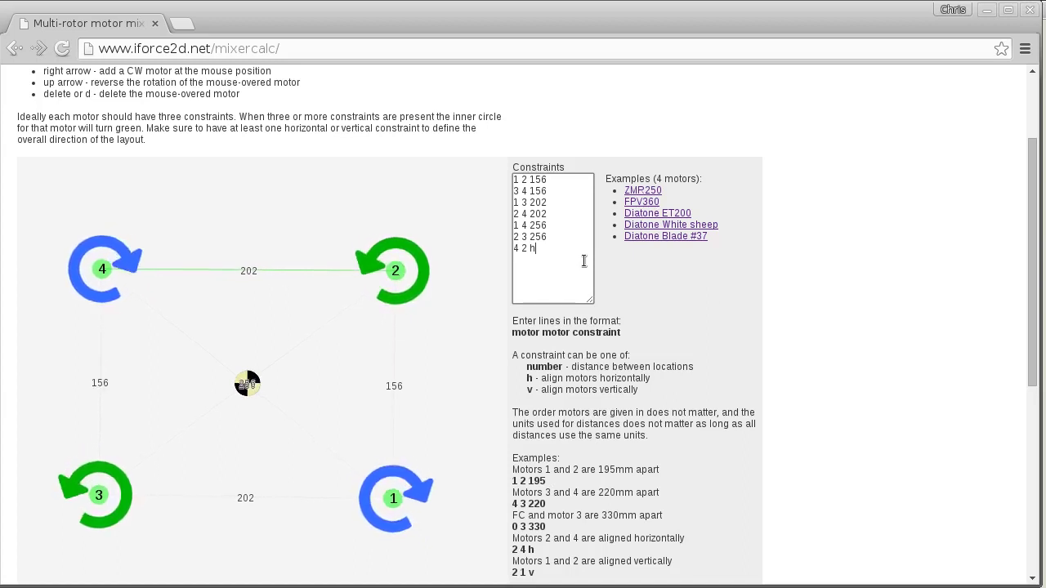
Step: Review the mixer commands and constraints after adding 1 3 h, keeping the 202 × 156 rectangle
scroll(739, 301, down, 1)
scroll(740, 302, down, 2)
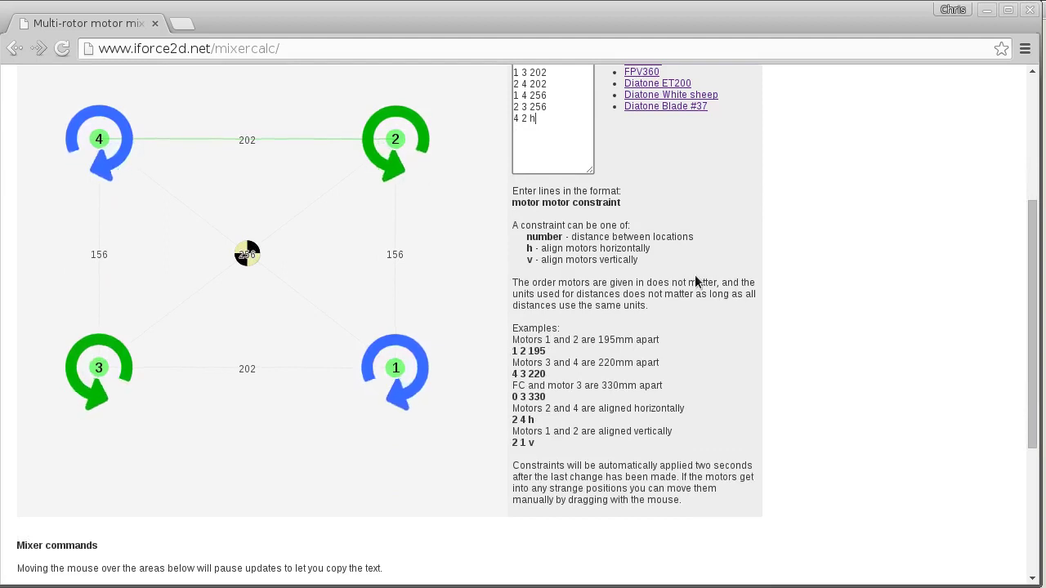
scroll(695, 275, down, 5)
scroll(691, 253, up, 6)
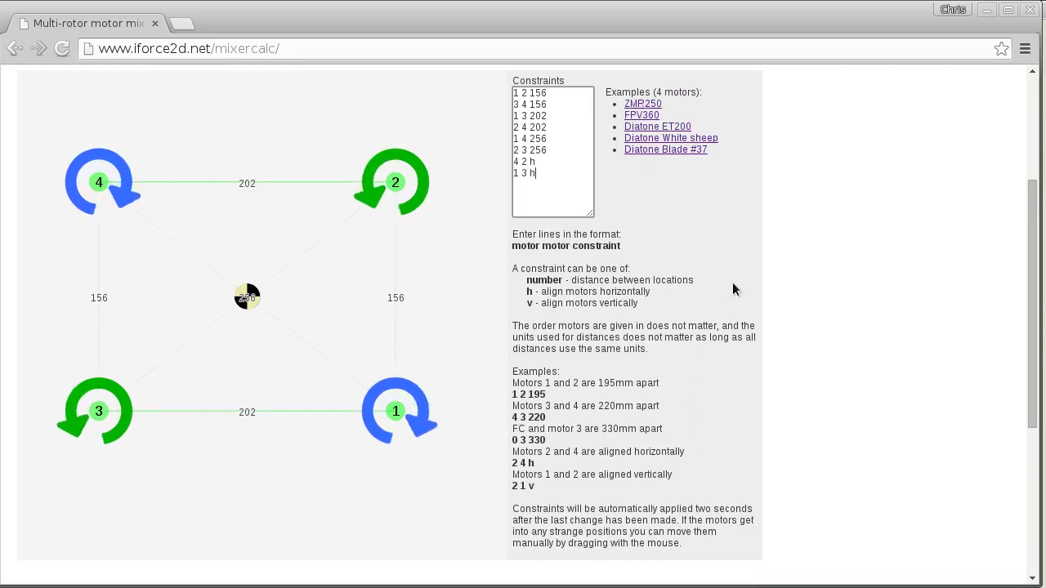
scroll(759, 359, up, 3)
scroll(759, 359, down, 5)
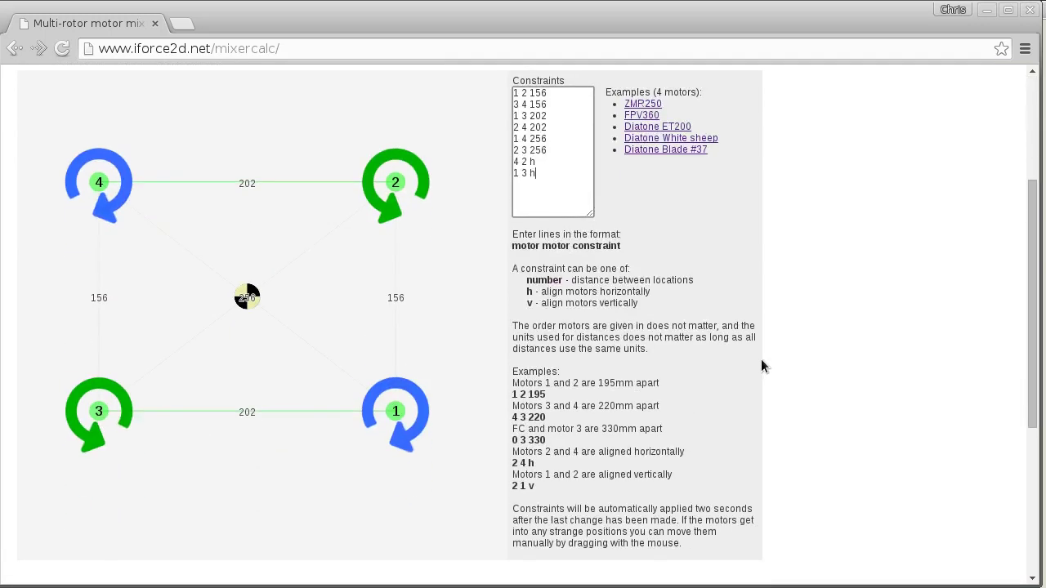
scroll(761, 359, up, 2)
scroll(763, 355, up, 2)
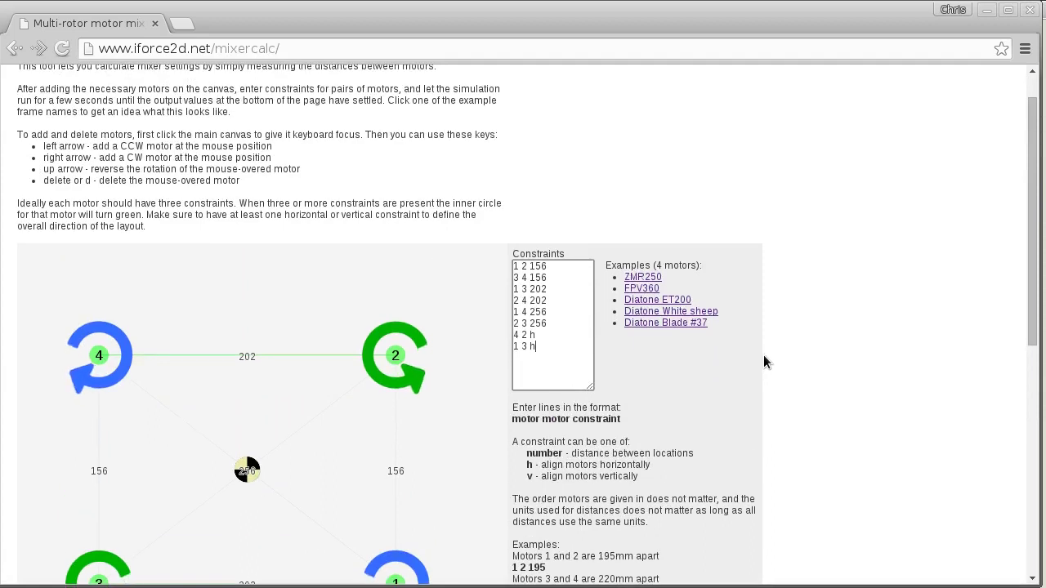
scroll(763, 355, down, 3)
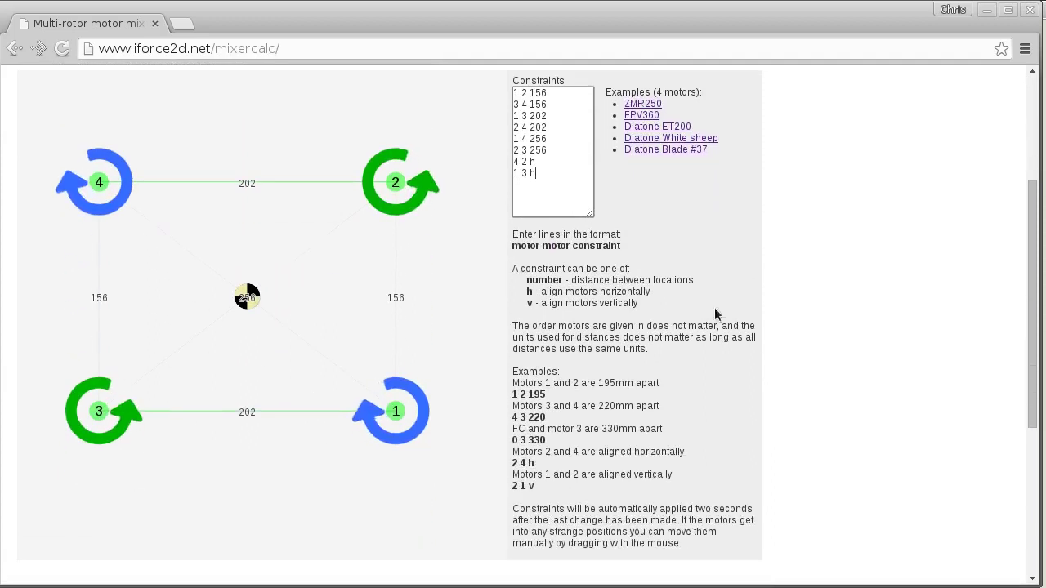
Step: Cycle through the ZMR250, FPV360, Diatone ET200 and White sheep examples, ending on Diatone Blade #37
drag(547, 169, 515, 90)
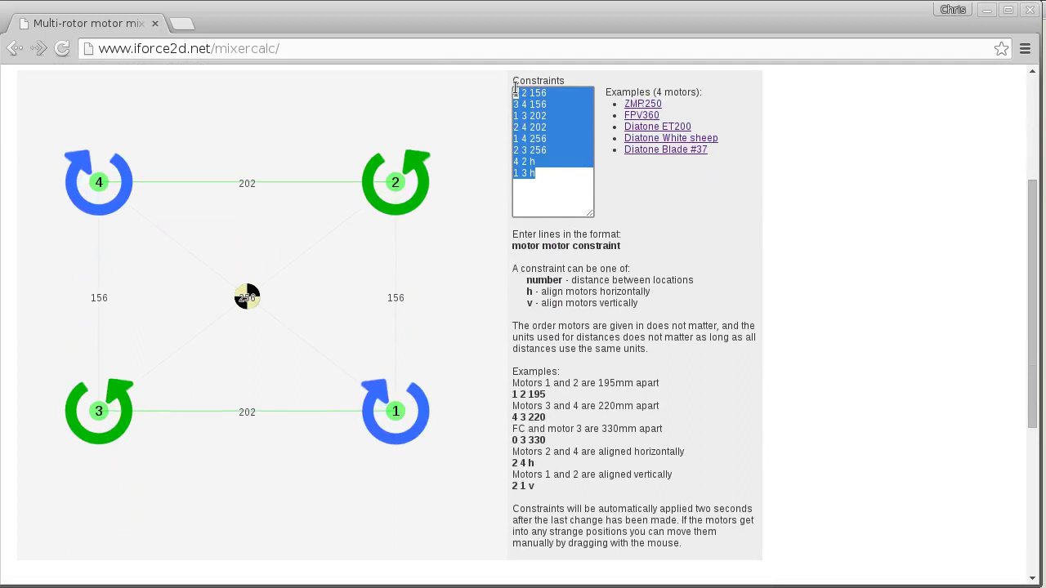
click(540, 160)
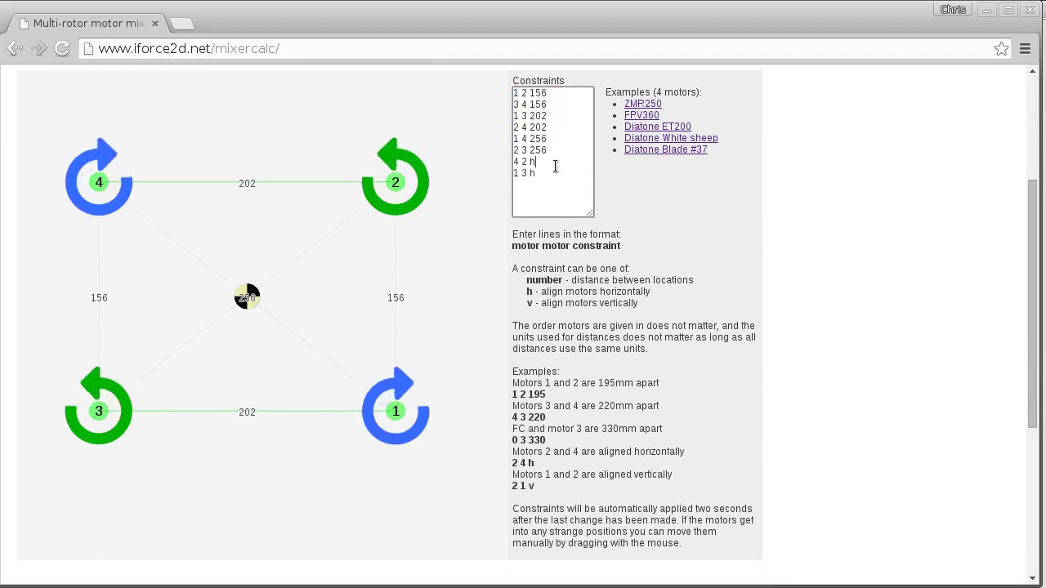
click(638, 106)
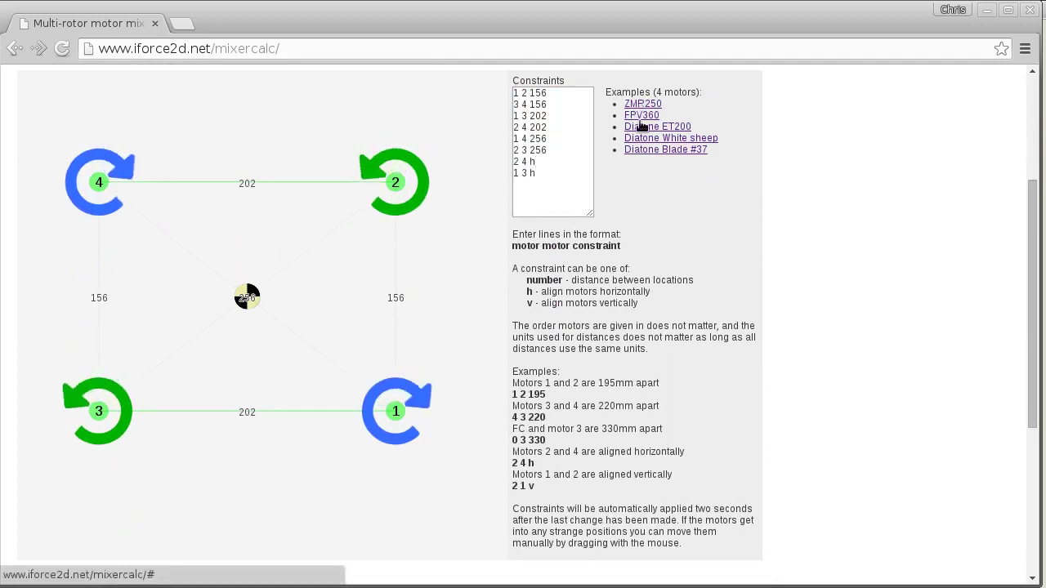
click(640, 118)
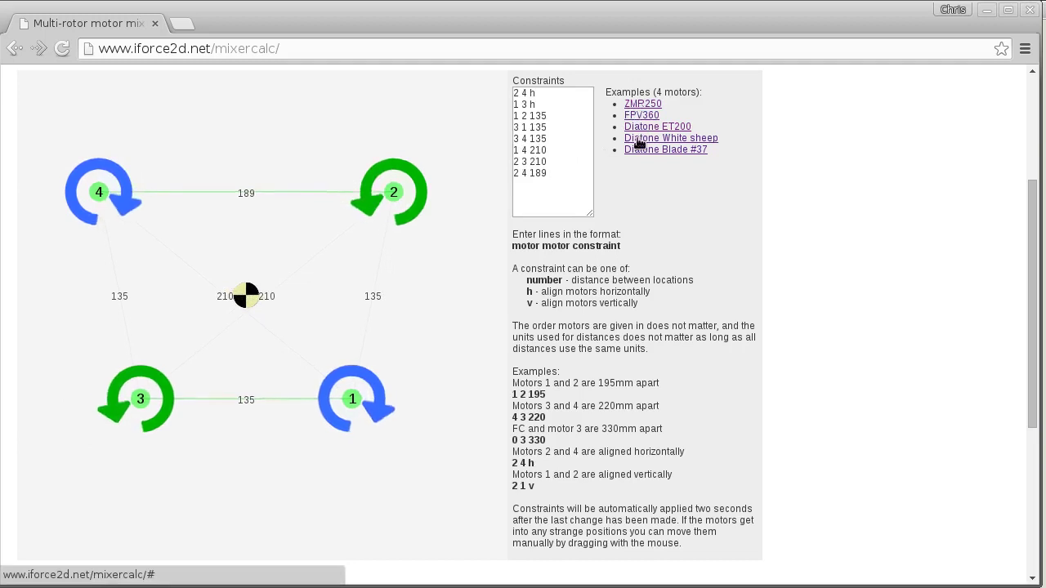
click(638, 140)
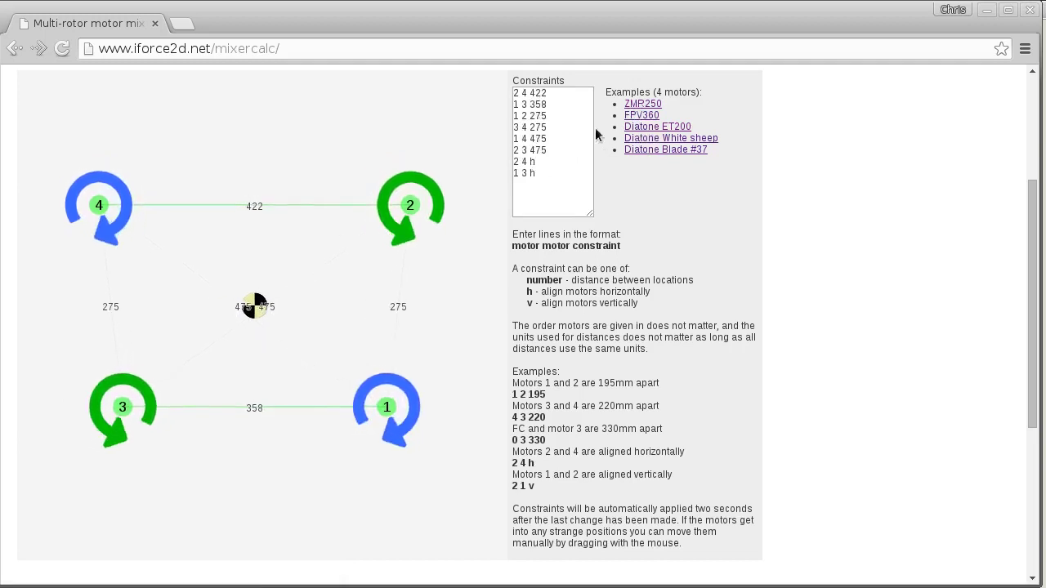
click(637, 129)
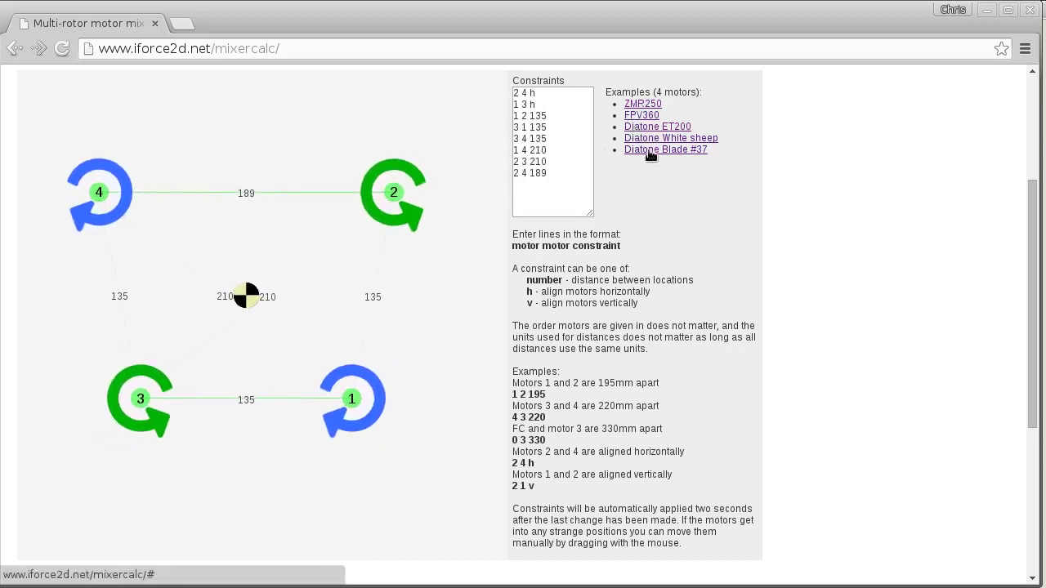
click(642, 152)
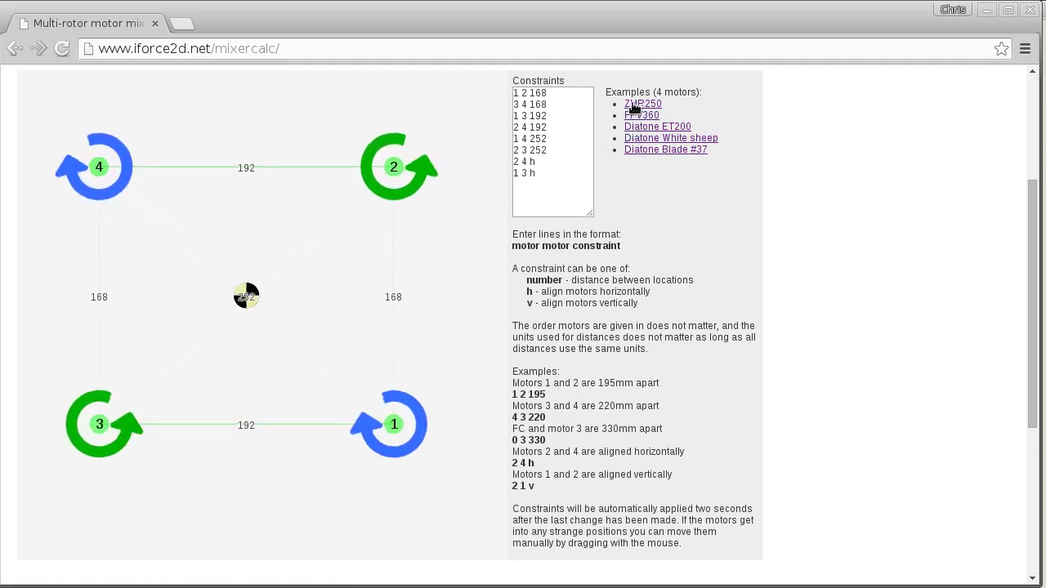
Step: Compare the other example layouts, then return to Diatone Blade #37's 192 × 168 rectangle
click(644, 138)
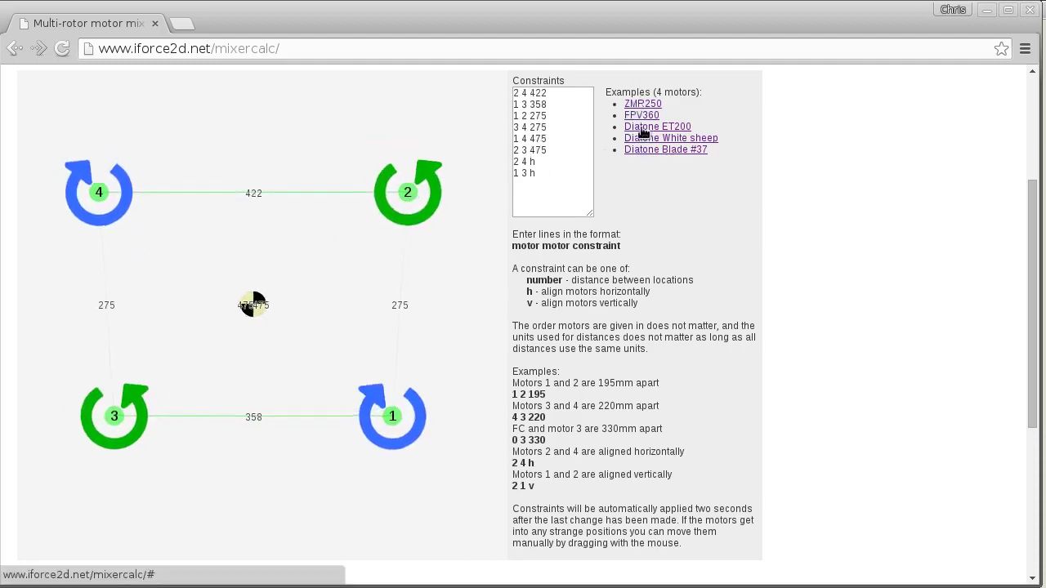
click(642, 126)
click(643, 105)
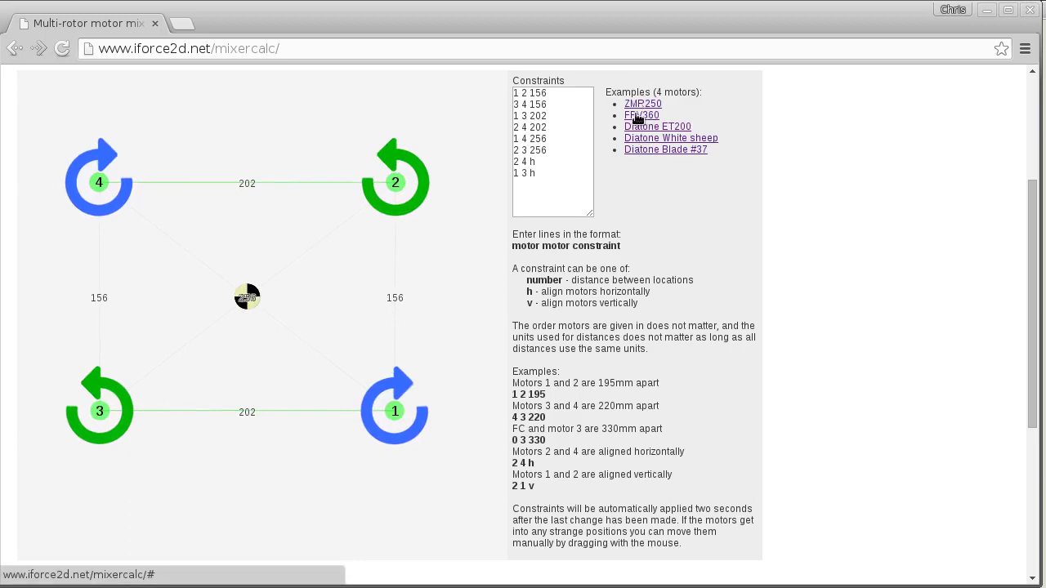
click(642, 115)
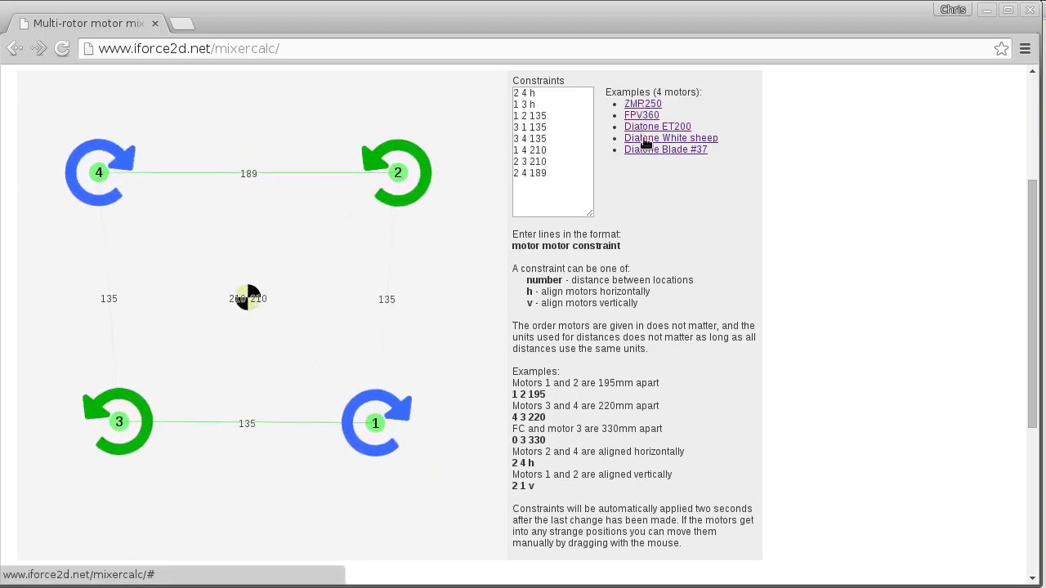
click(665, 150)
click(644, 133)
click(644, 126)
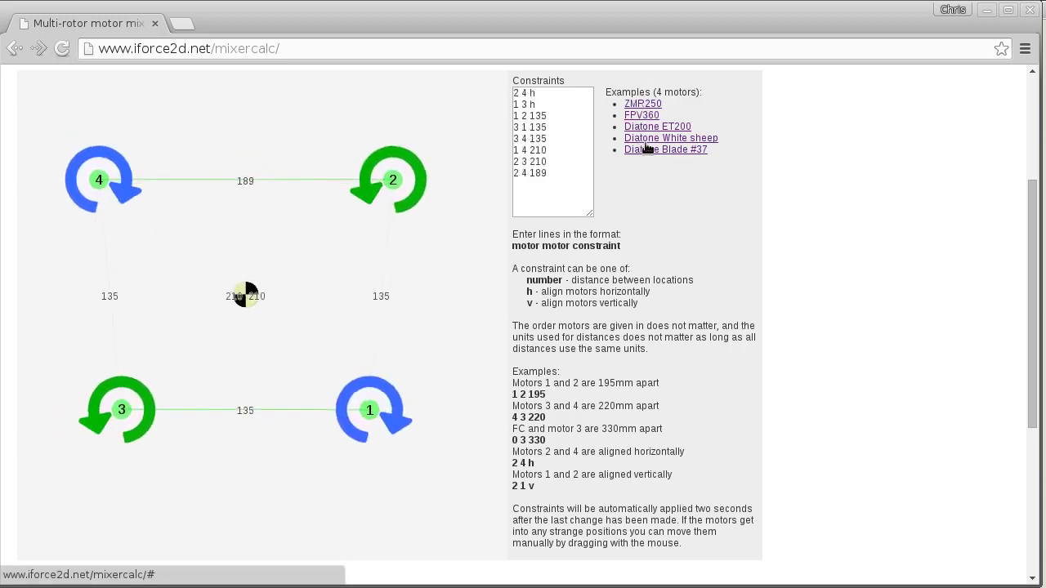
click(645, 138)
click(650, 150)
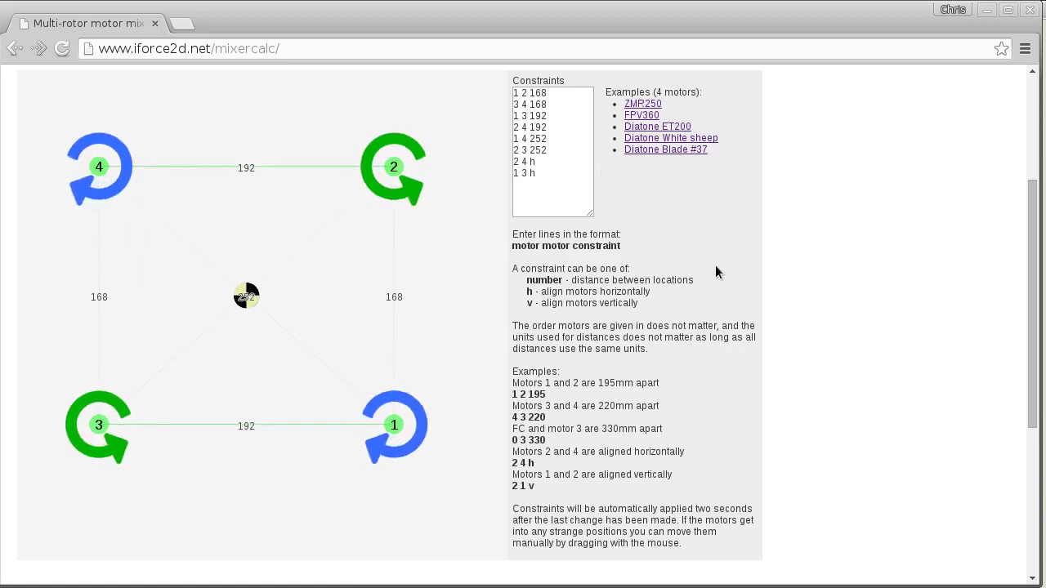
scroll(747, 266, up, 3)
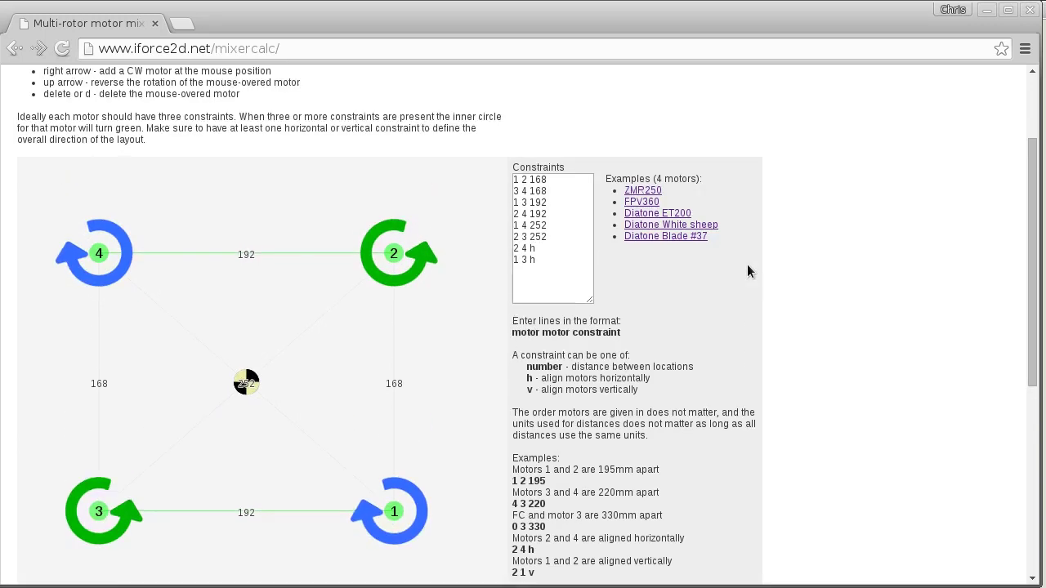
scroll(747, 265, down, 4)
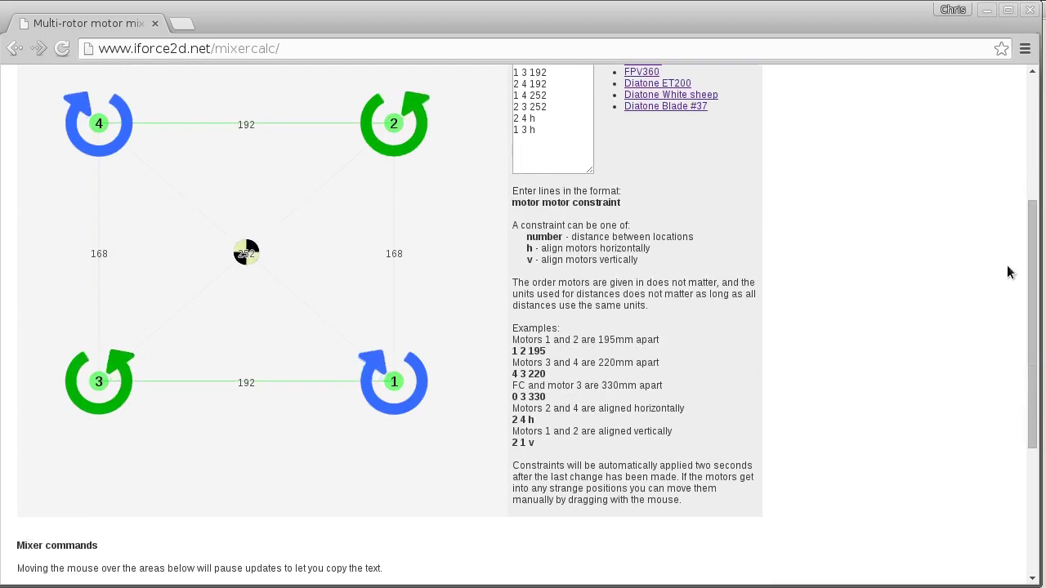
drag(1033, 270, 955, 236)
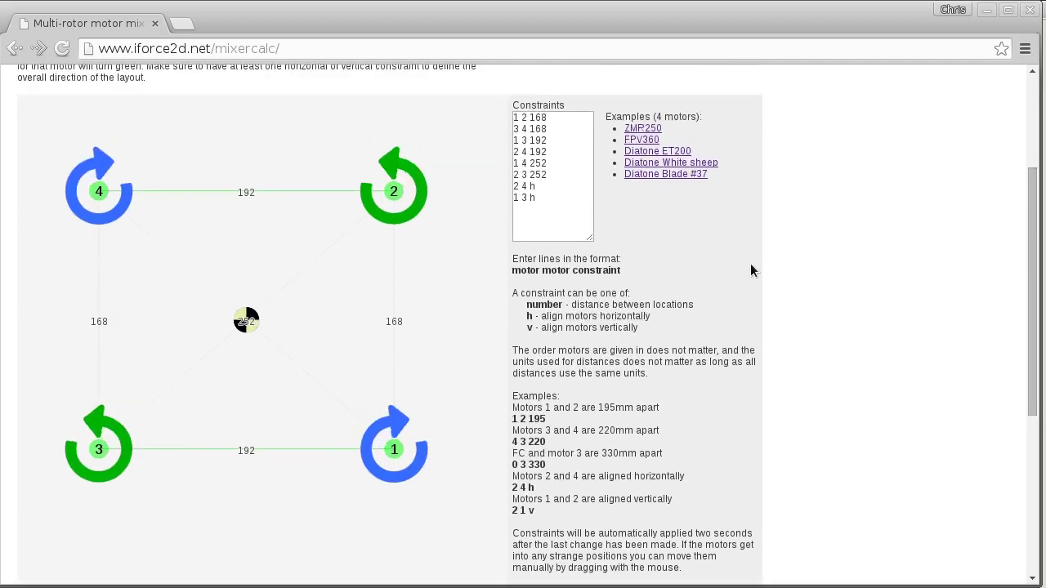
key(F5)
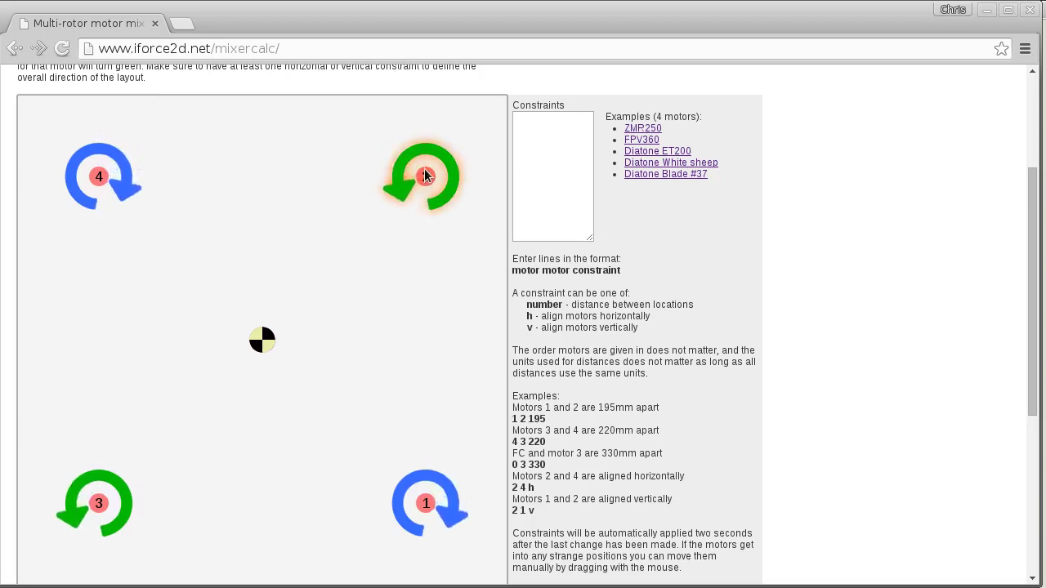
Step: Load the FPV360 example constraints and pull motor 2 against the locked layout
mouse_move(424, 177)
mouse_down()
mouse_move(357, 247)
mouse_move(346, 231)
mouse_move(358, 238)
mouse_move(368, 210)
mouse_up()
click(629, 140)
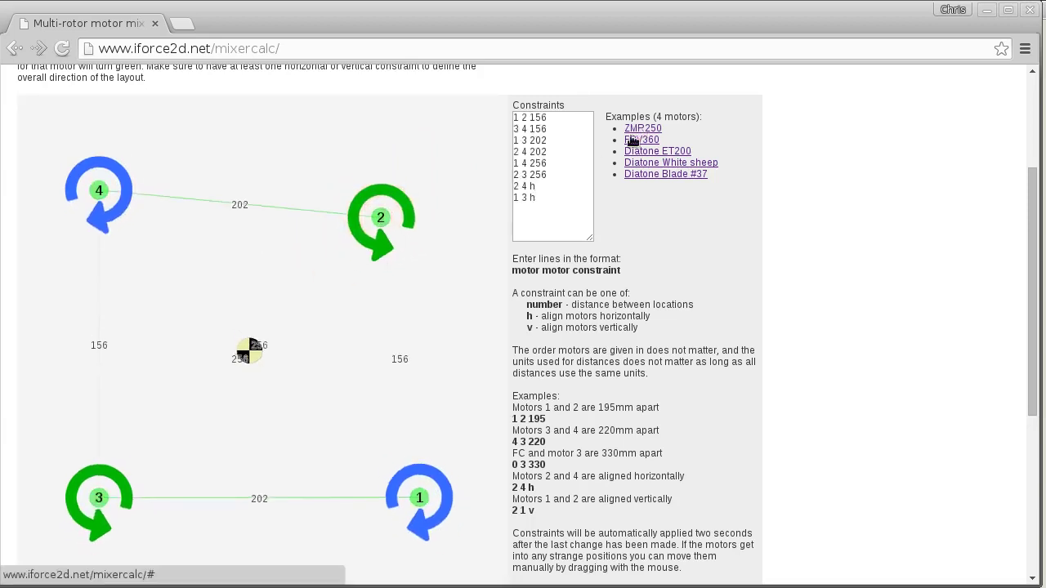
drag(348, 259, 250, 332)
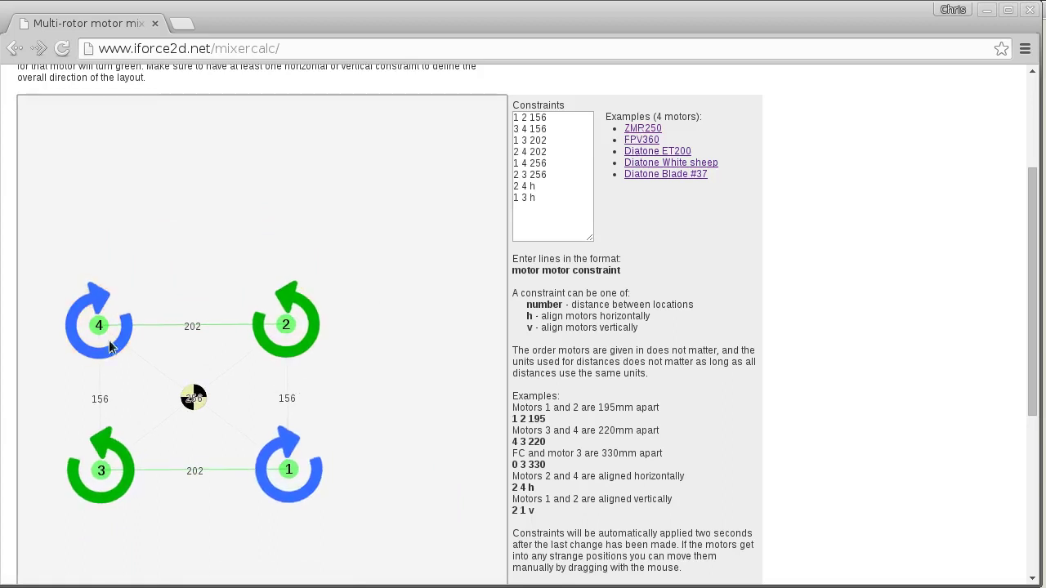
Step: Drag motor 2 up and right to confirm it snaps back into the 202 × 156 rectangle
scroll(566, 434, down, 5)
scroll(437, 360, up, 7)
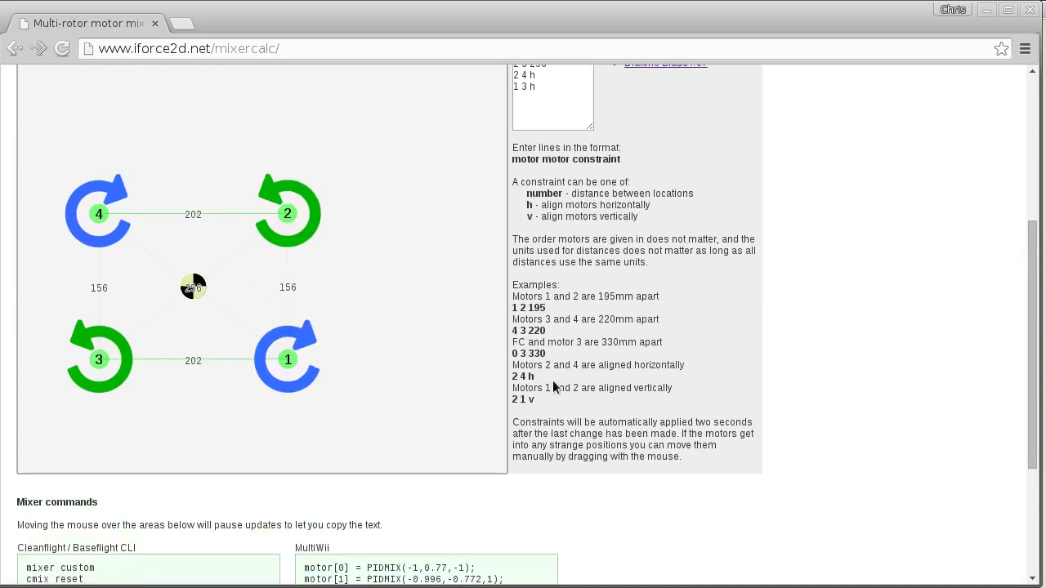
scroll(695, 417, down, 2)
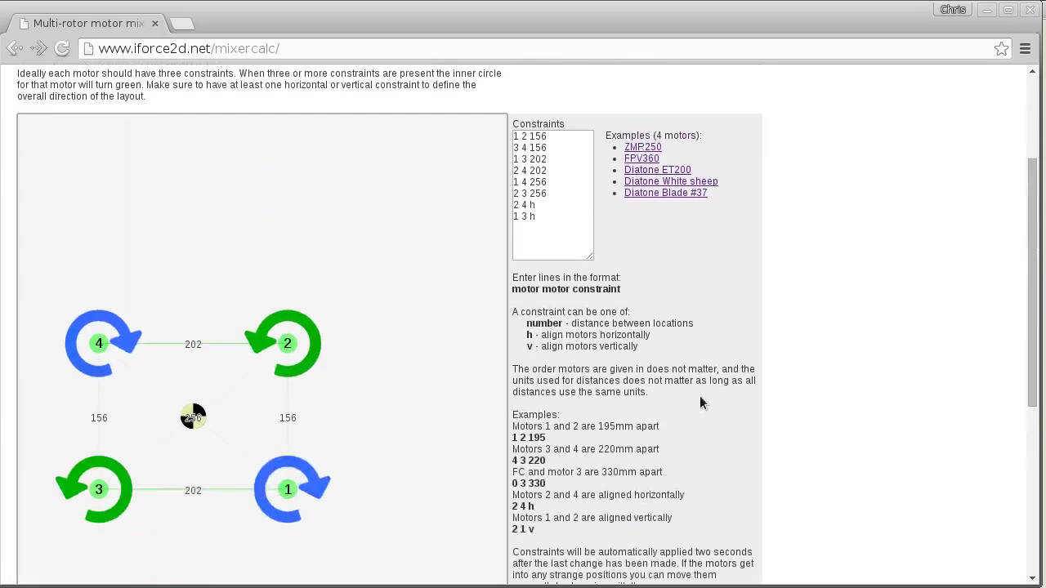
scroll(337, 319, down, 1)
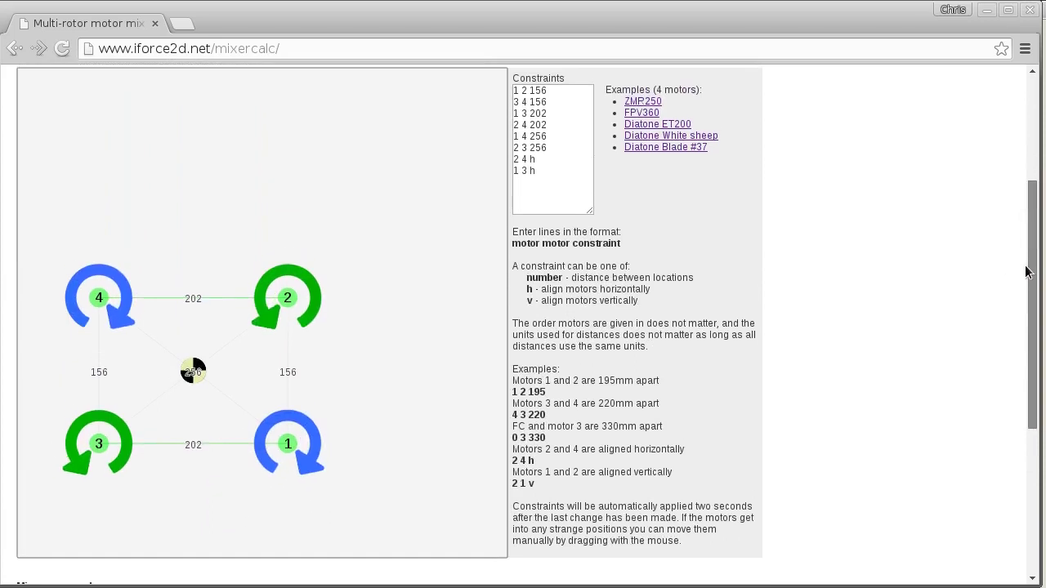
drag(289, 297, 403, 248)
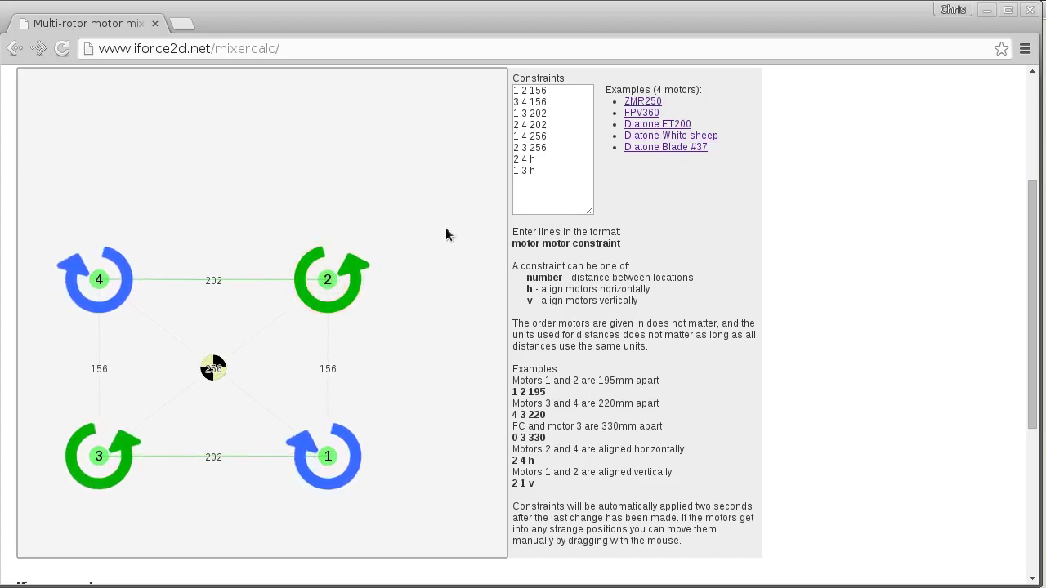
mouse_move(327, 279)
mouse_down()
mouse_move(356, 283)
mouse_move(358, 253)
mouse_move(417, 247)
mouse_up()
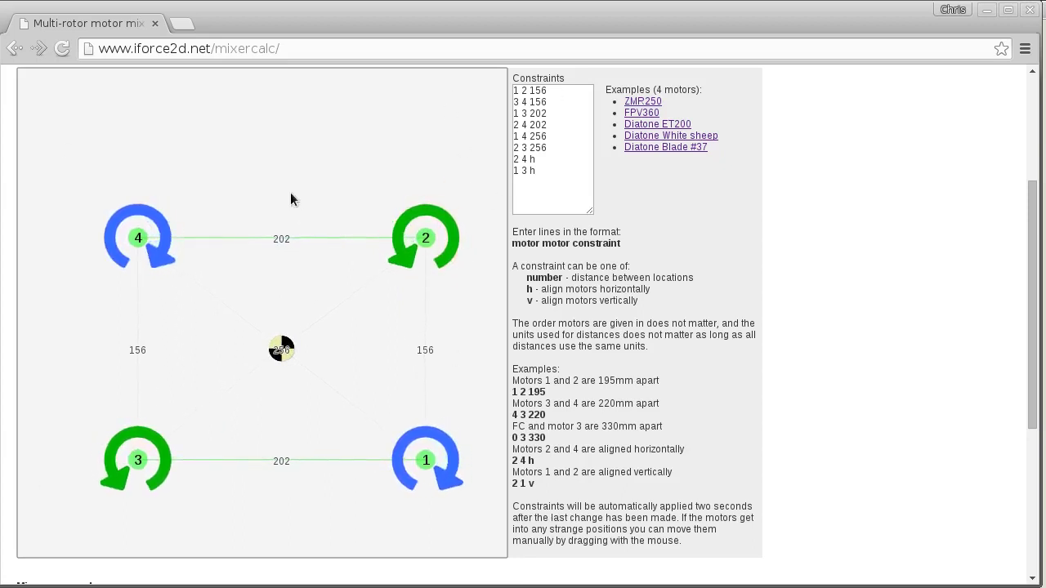
Step: Reload the calculator page to start from a fresh layout
click(62, 48)
scroll(860, 372, up, 3)
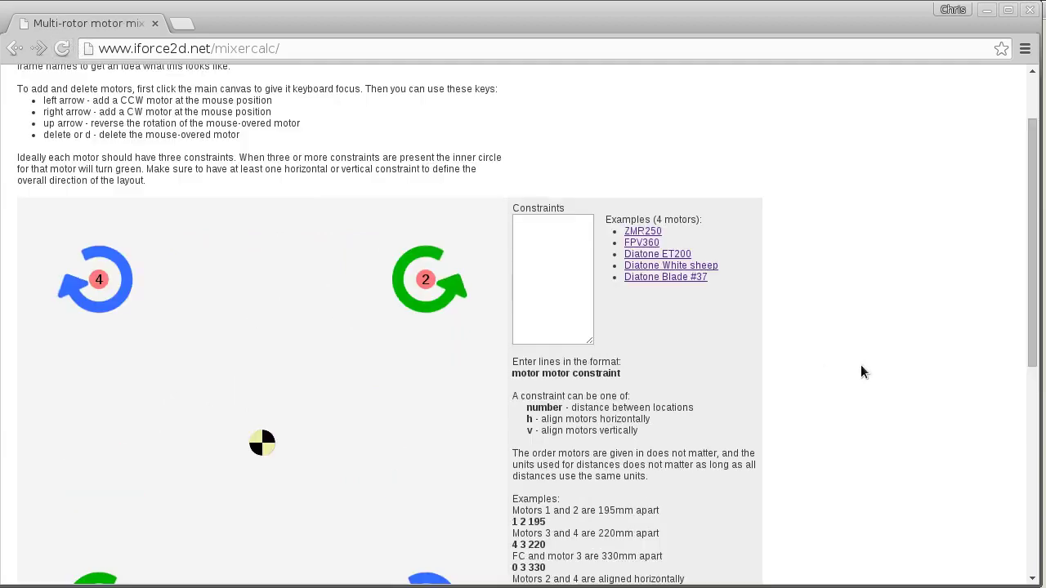
scroll(307, 341, down, 2)
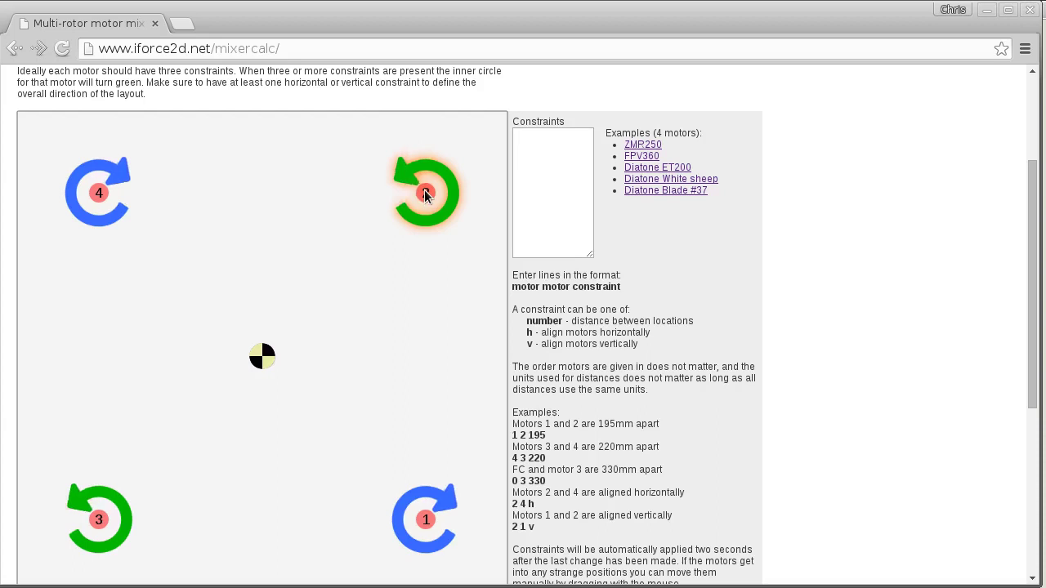
Step: Delete all four motors: top right, top left, bottom left and bottom right
click(424, 193)
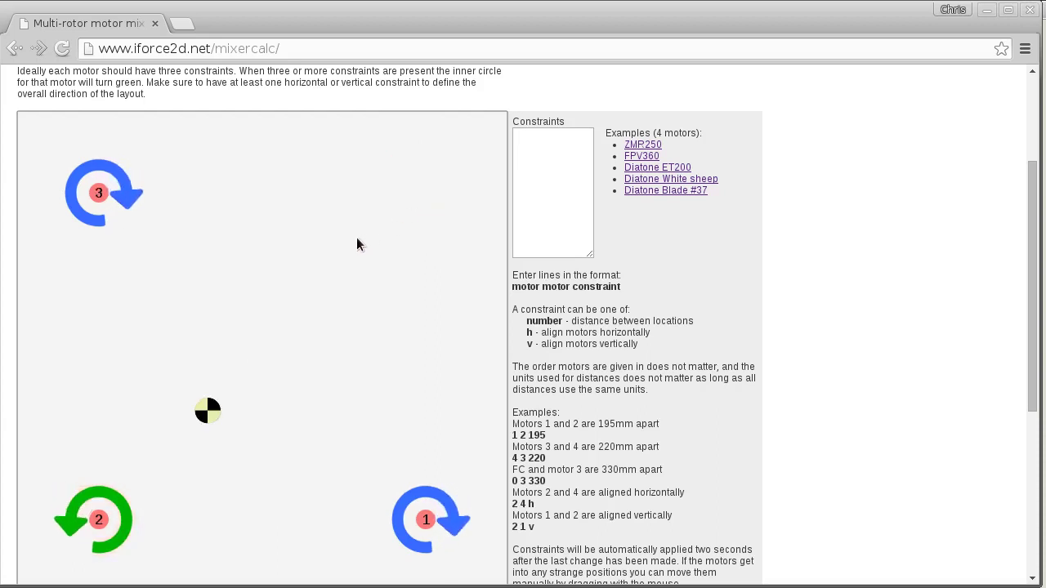
click(93, 196)
click(90, 512)
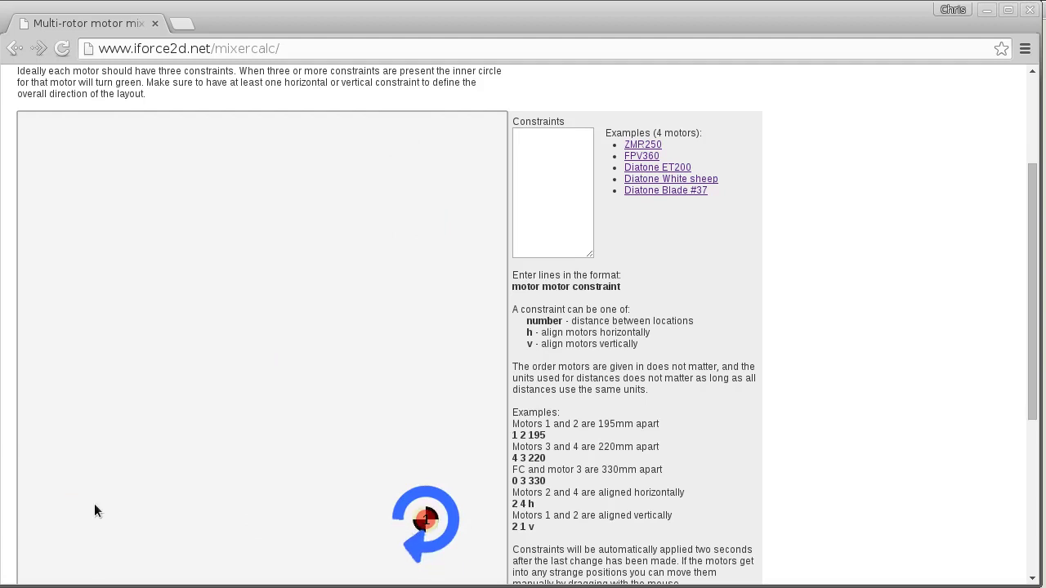
click(415, 498)
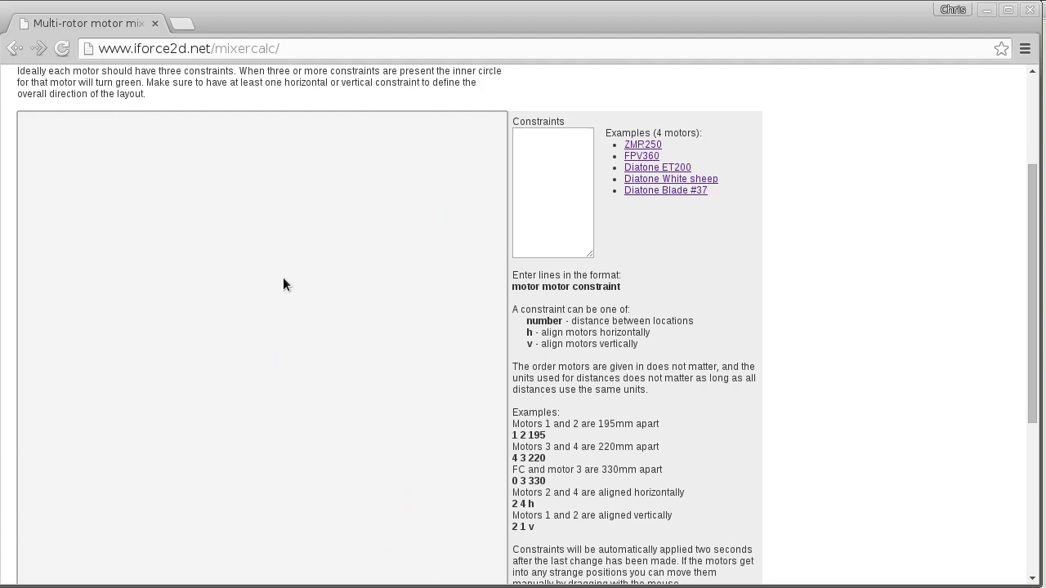
scroll(332, 110, up, 2)
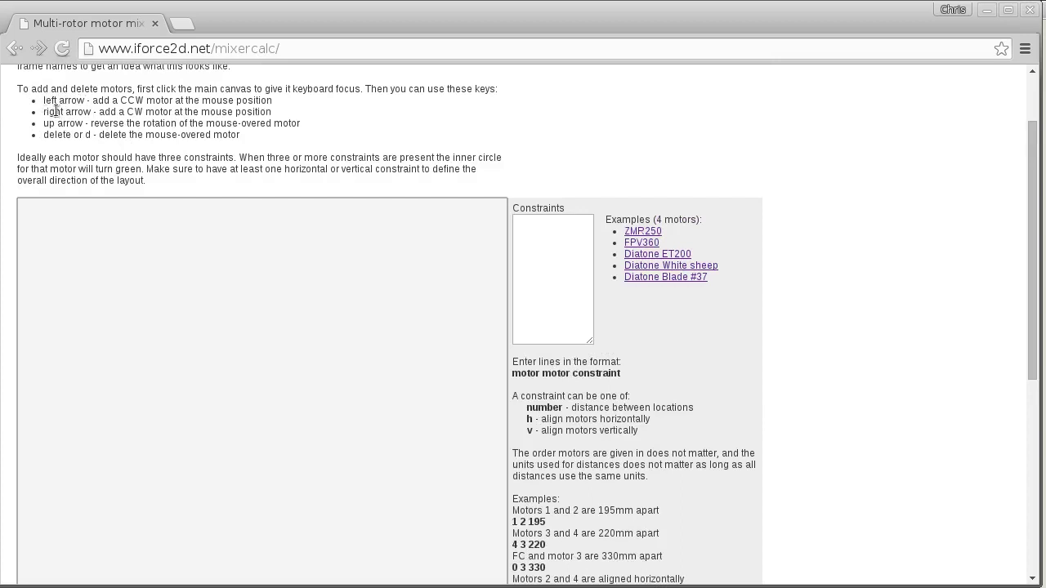
Step: Add motors 3, 4, 5 and 6 on the canvas
scroll(217, 217, down, 3)
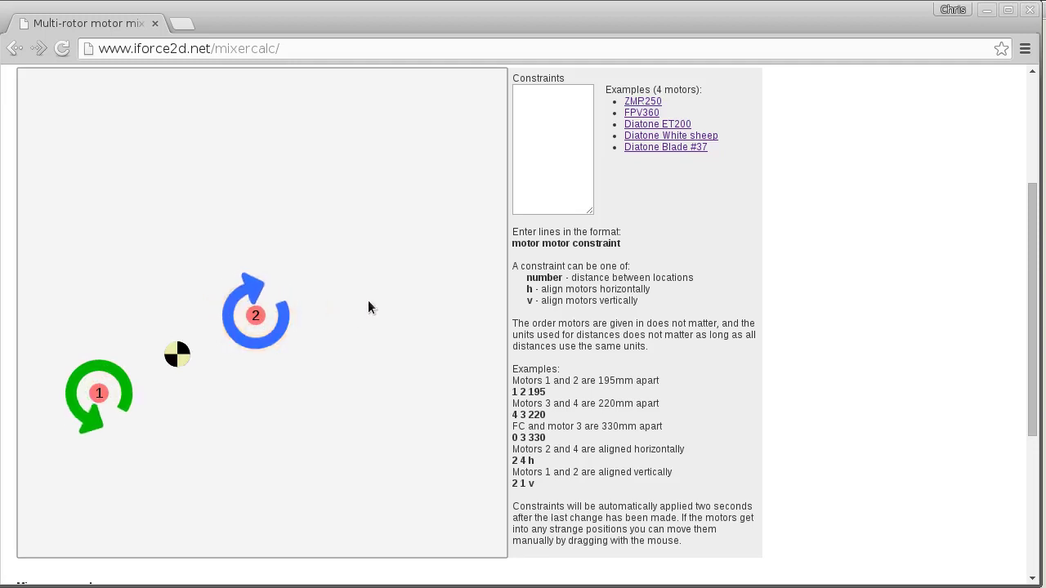
click(275, 151)
click(360, 188)
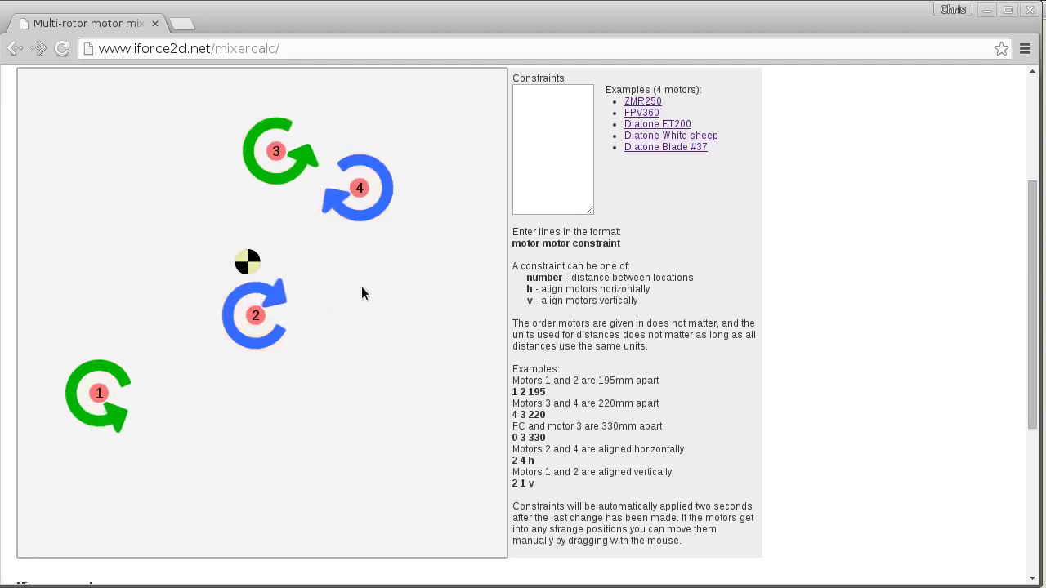
click(376, 314)
click(353, 415)
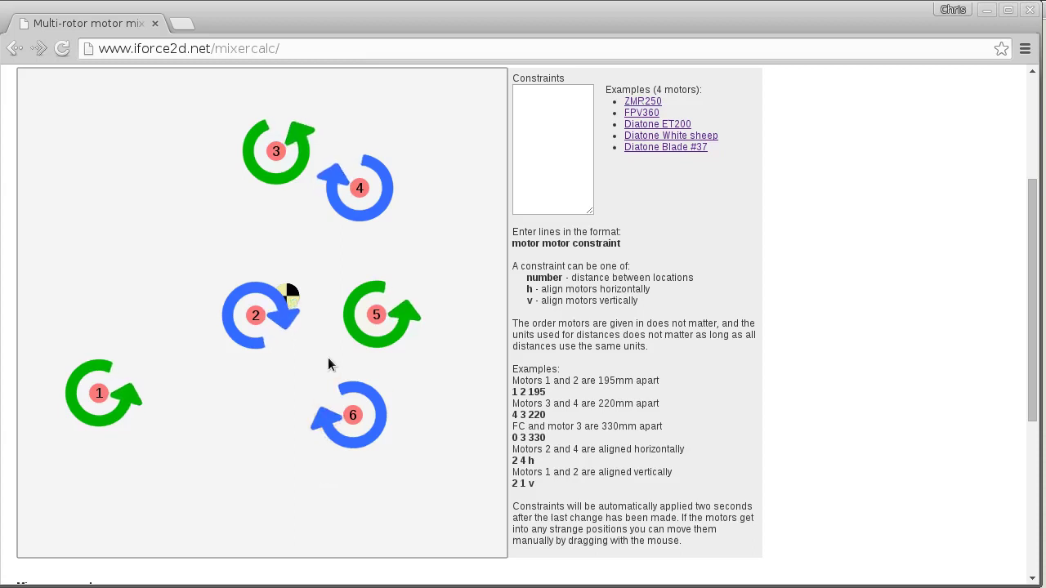
Step: Drag motors 1–6 into a rough hexagonal ring around the flight-controller marker
mouse_move(96, 395)
mouse_down()
mouse_move(350, 459)
mouse_move(205, 203)
mouse_move(182, 180)
mouse_up()
drag(243, 330, 319, 210)
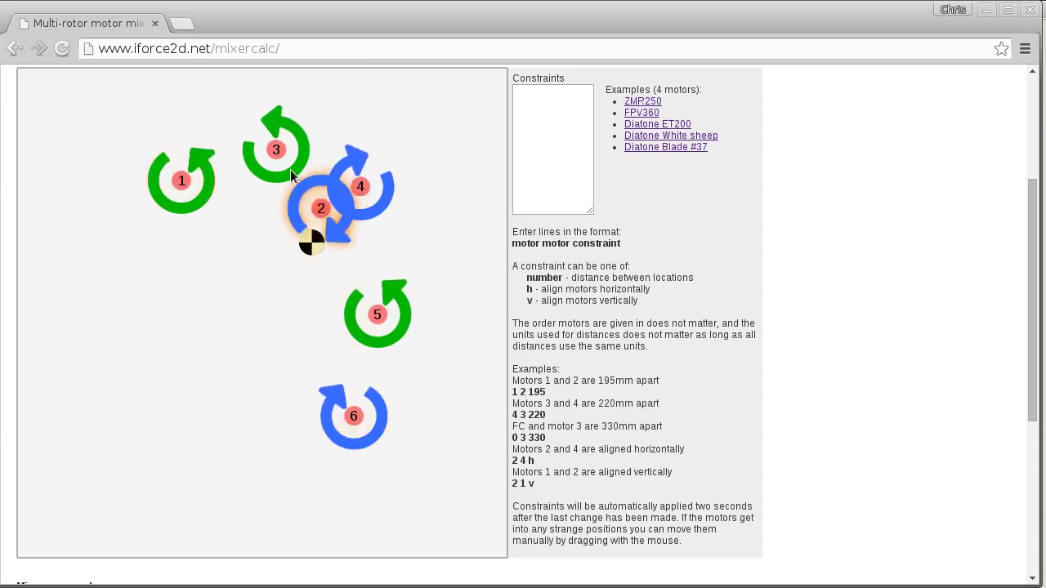
drag(276, 147, 353, 368)
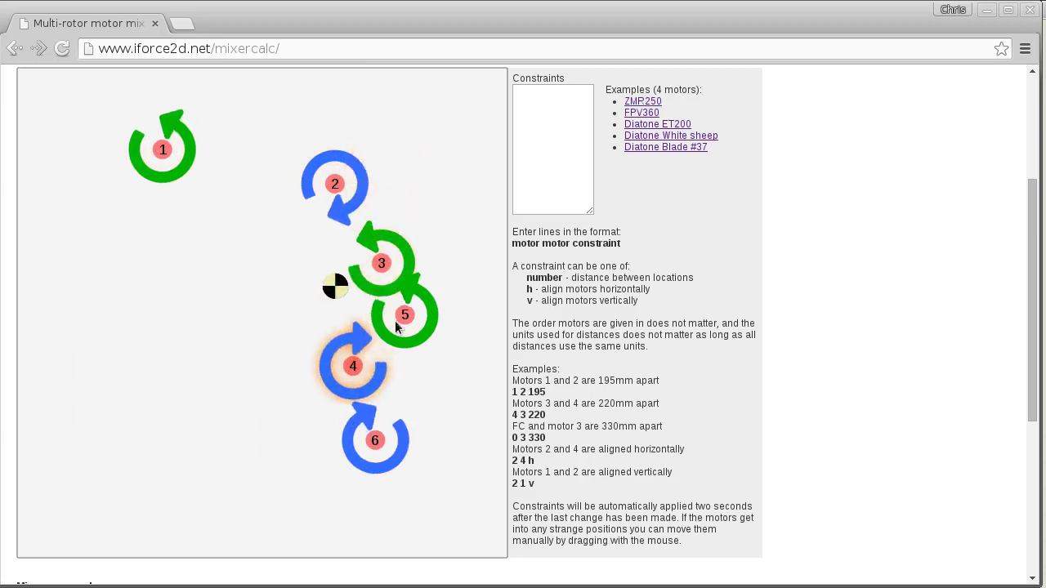
drag(404, 314, 257, 421)
drag(377, 442, 143, 402)
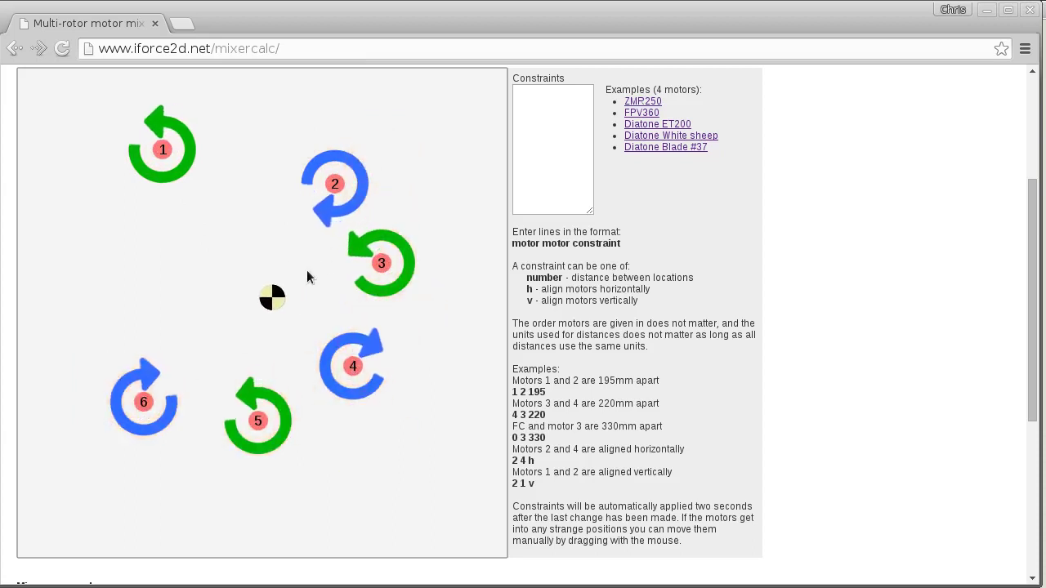
drag(331, 181, 282, 146)
drag(340, 381, 343, 373)
drag(149, 383, 98, 290)
drag(240, 420, 154, 391)
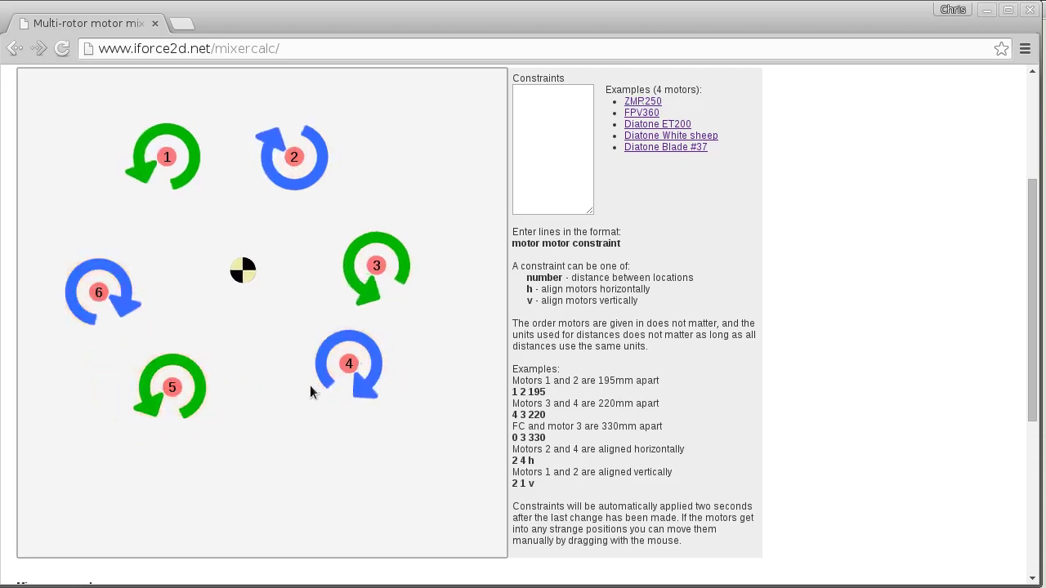
drag(349, 363, 293, 391)
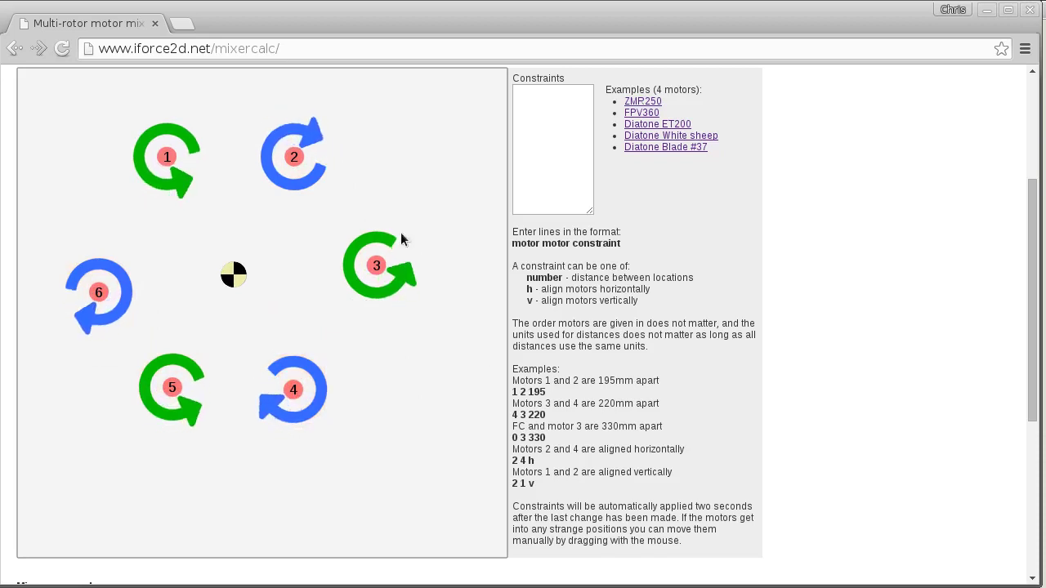
click(159, 150)
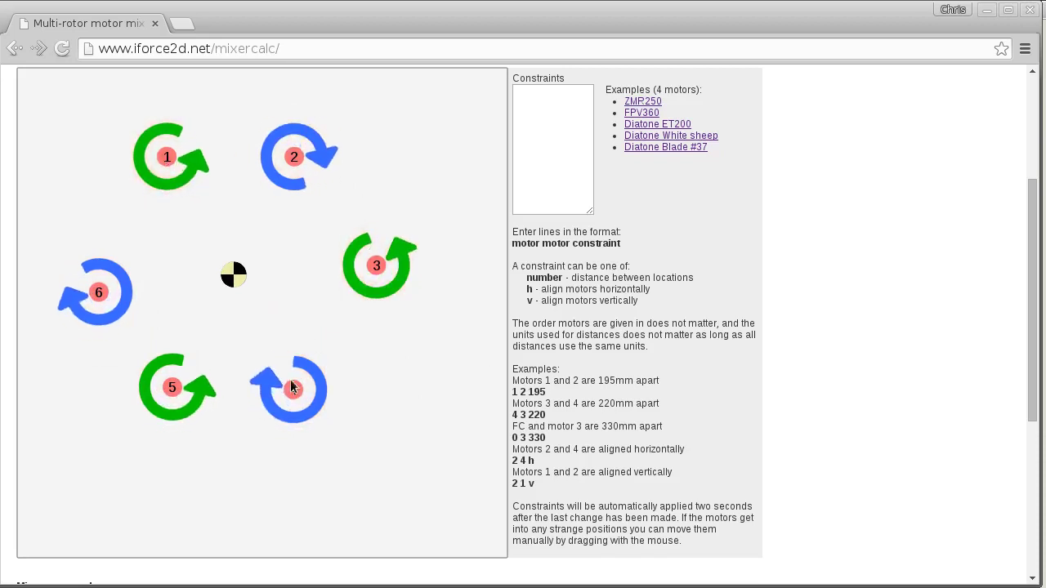
Step: Enter the constraints 1 2 200 and 4 5 200
click(541, 140)
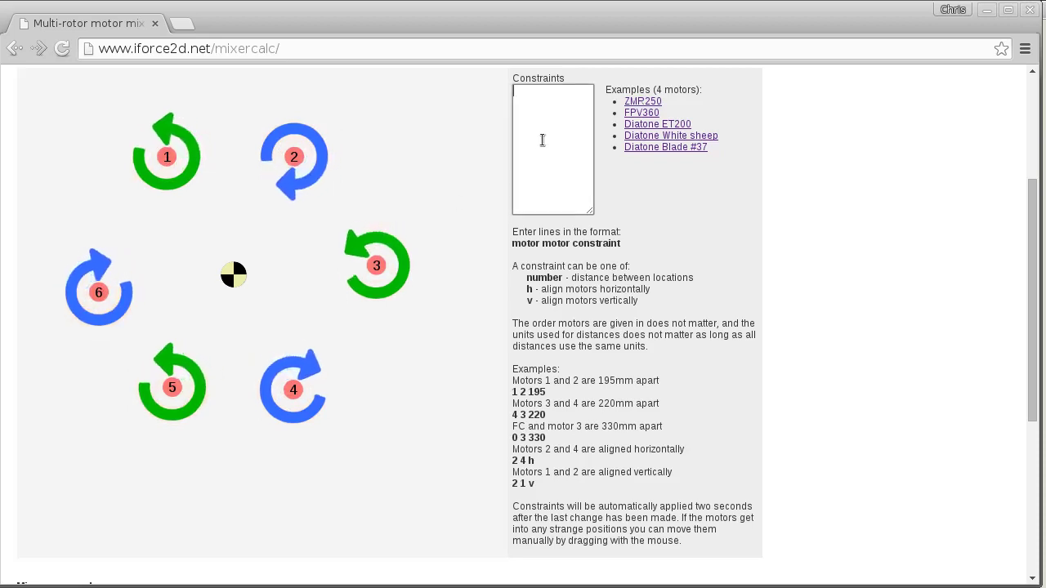
text(1 )
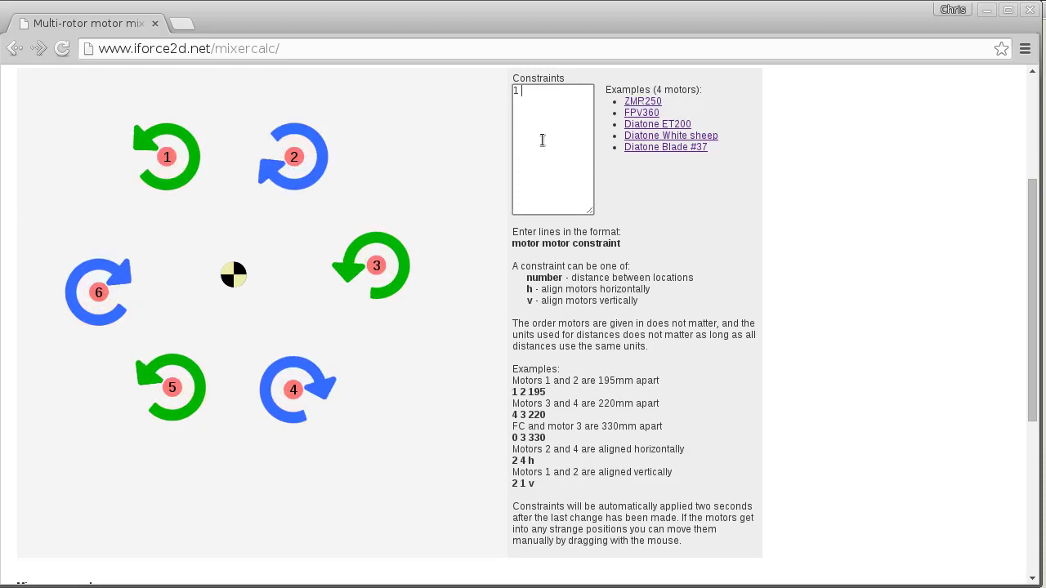
text(2 200)
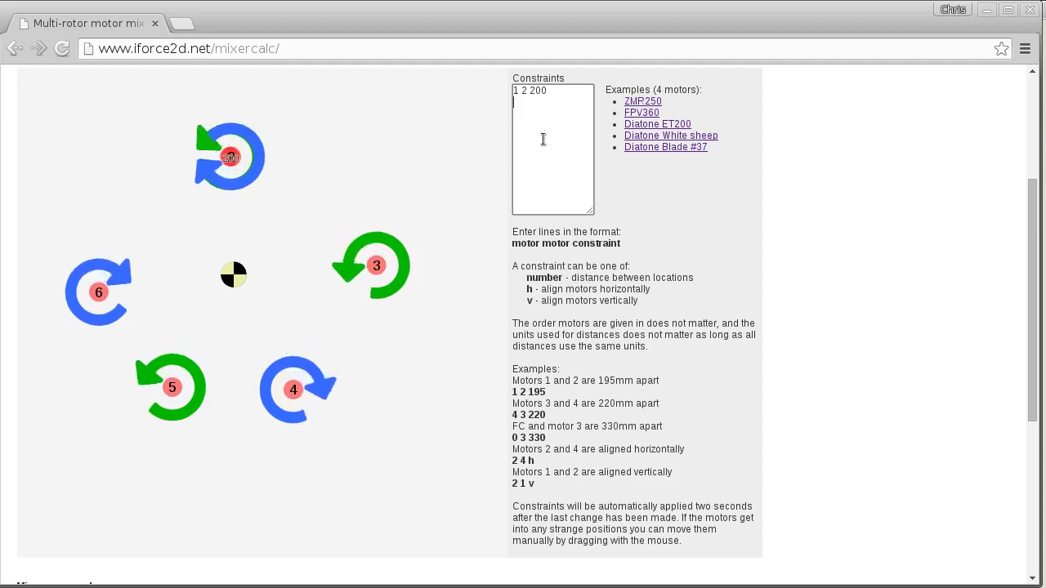
text(4 5 )
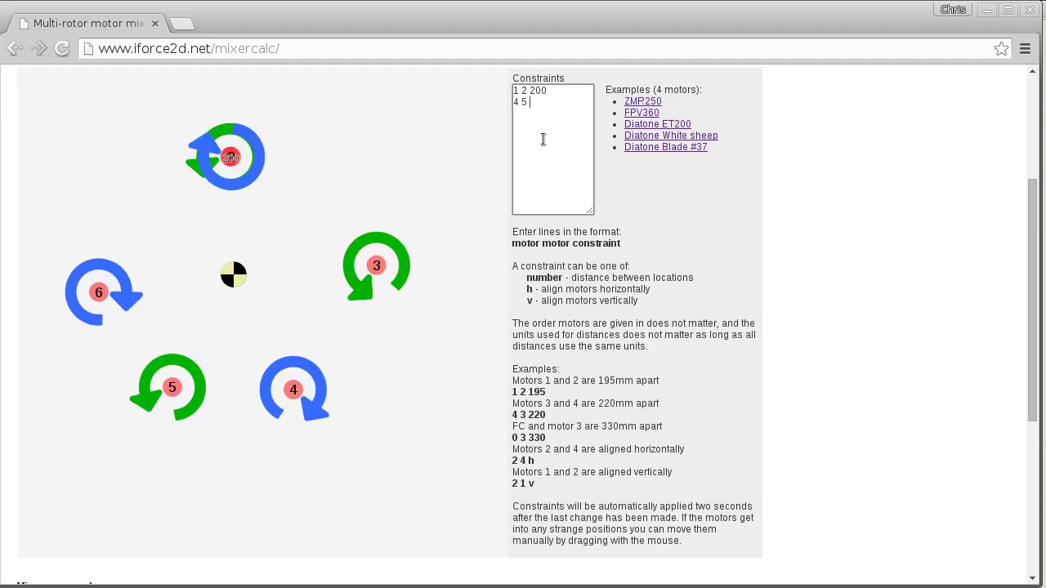
text(200)
key(Return)
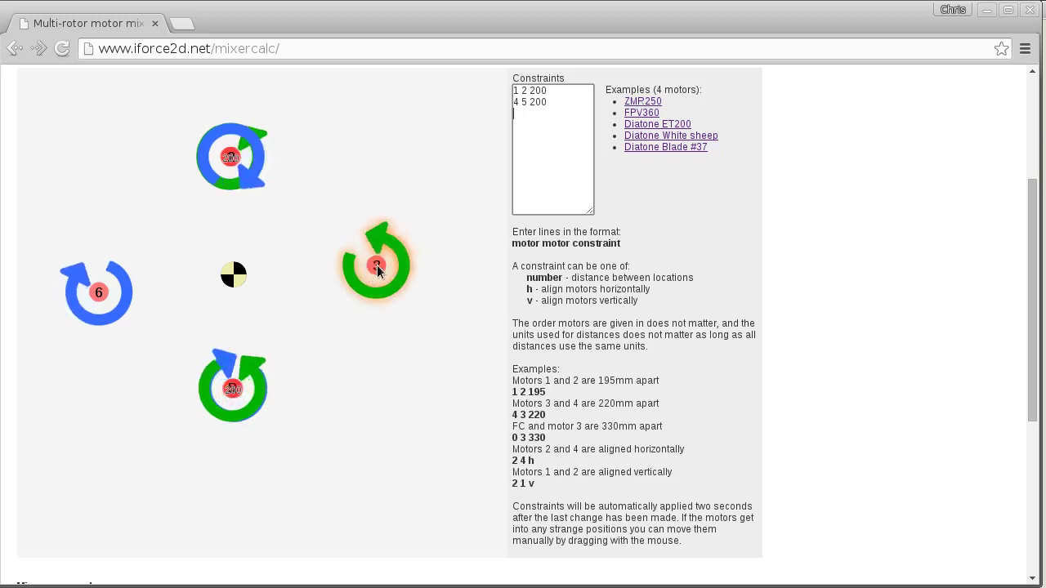
Step: Drag motors 3 and 6 into place around the flight controller
drag(373, 272, 455, 276)
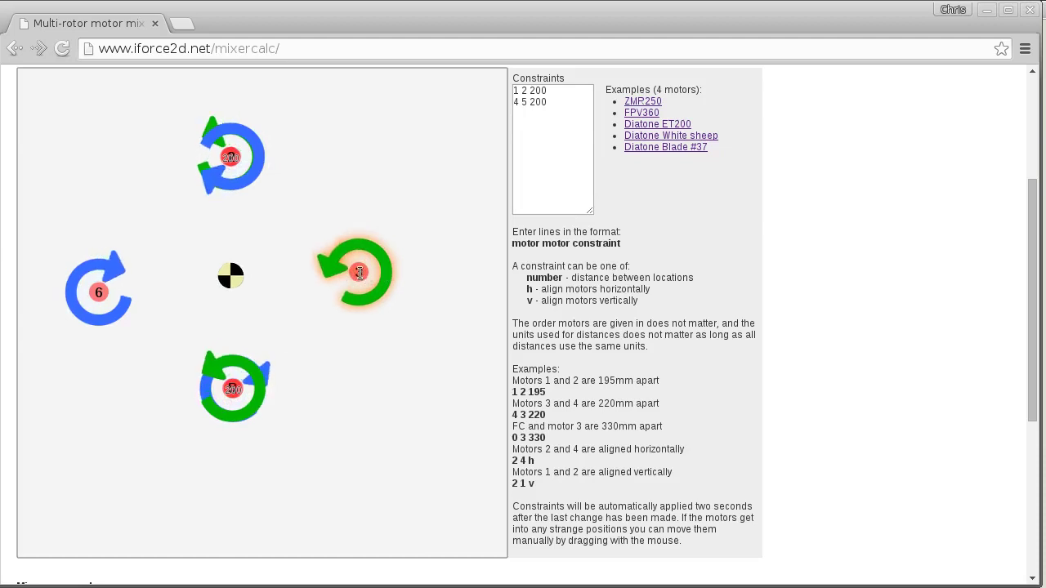
drag(104, 284, 147, 272)
drag(353, 273, 313, 273)
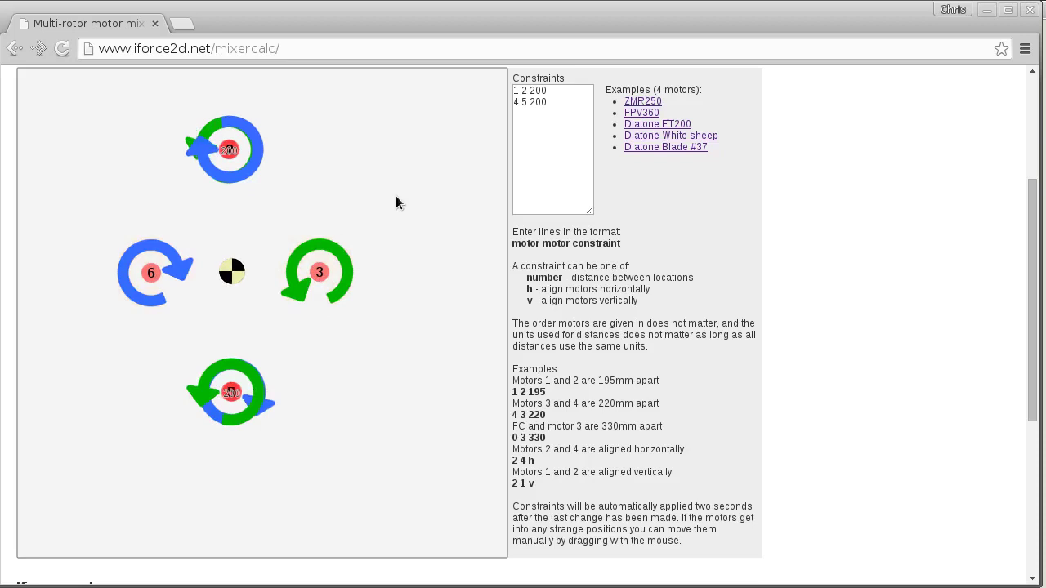
Step: Add the remaining neighbour constraints through 6 1 at 200 and pull the collapsed motors apart
click(560, 99)
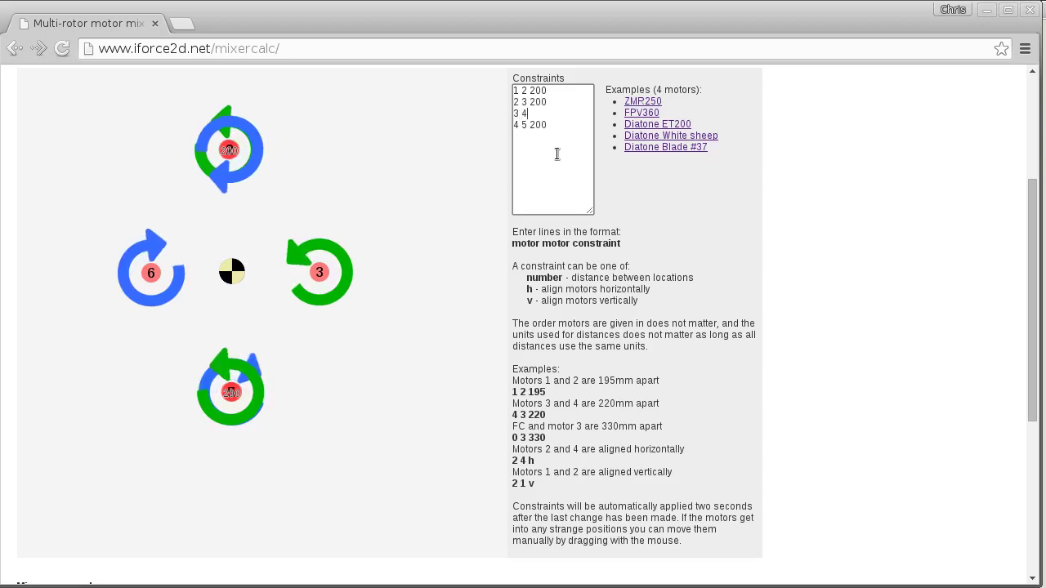
text(200)
click(556, 154)
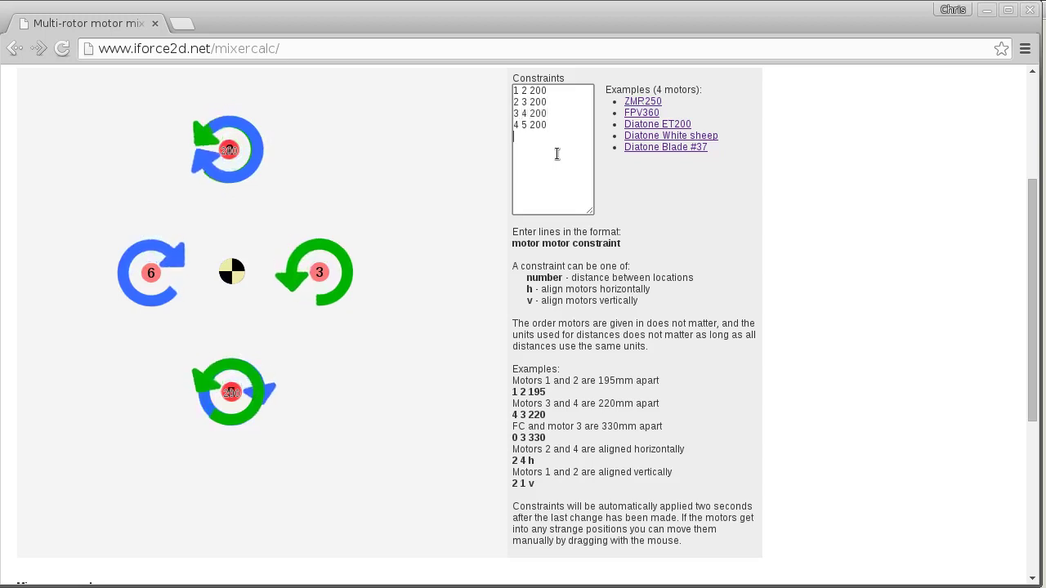
text(4 5 200 5 6 200)
key(Return)
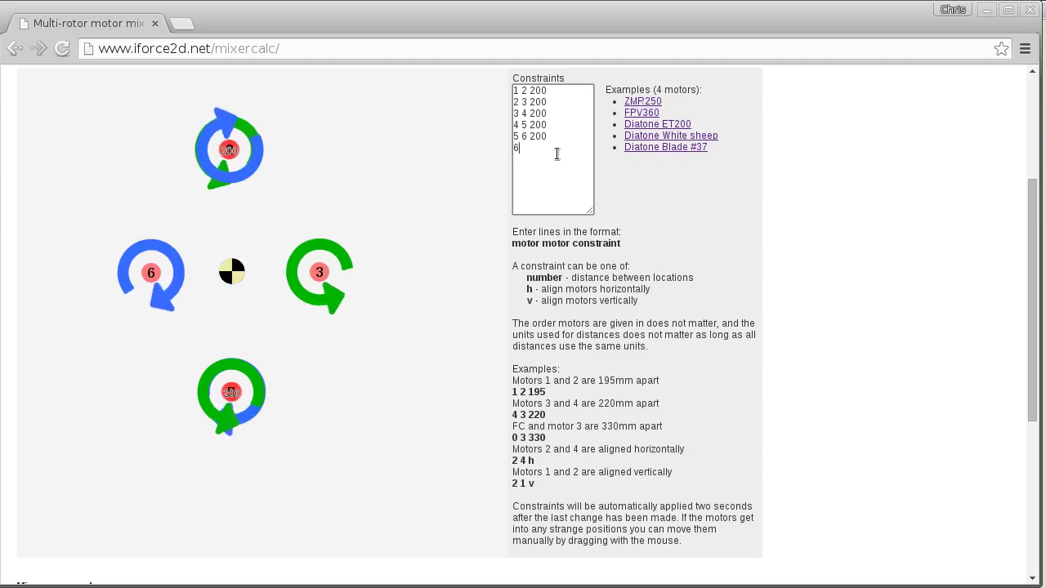
text(6 1 200)
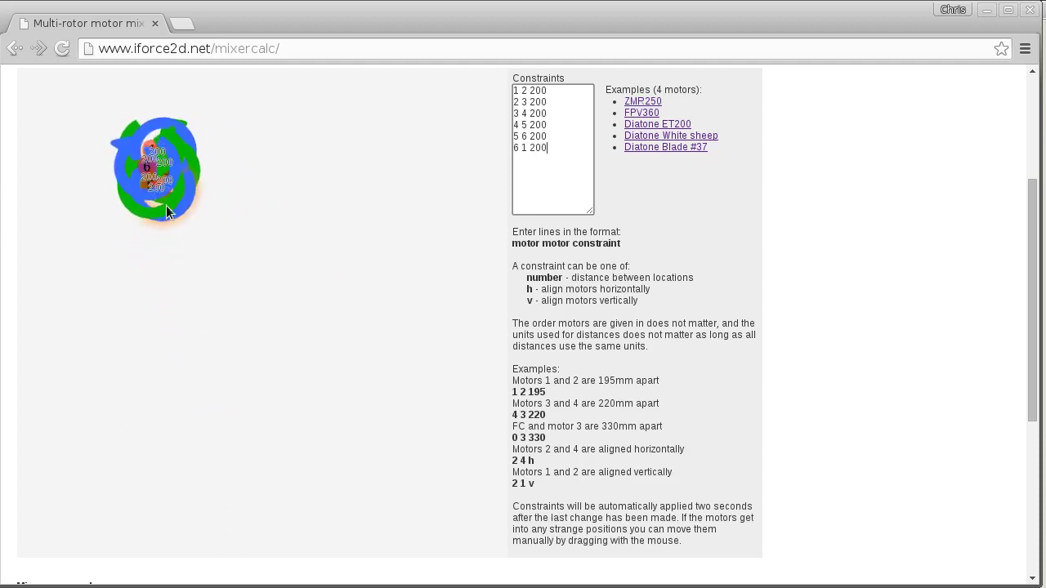
drag(166, 205, 308, 266)
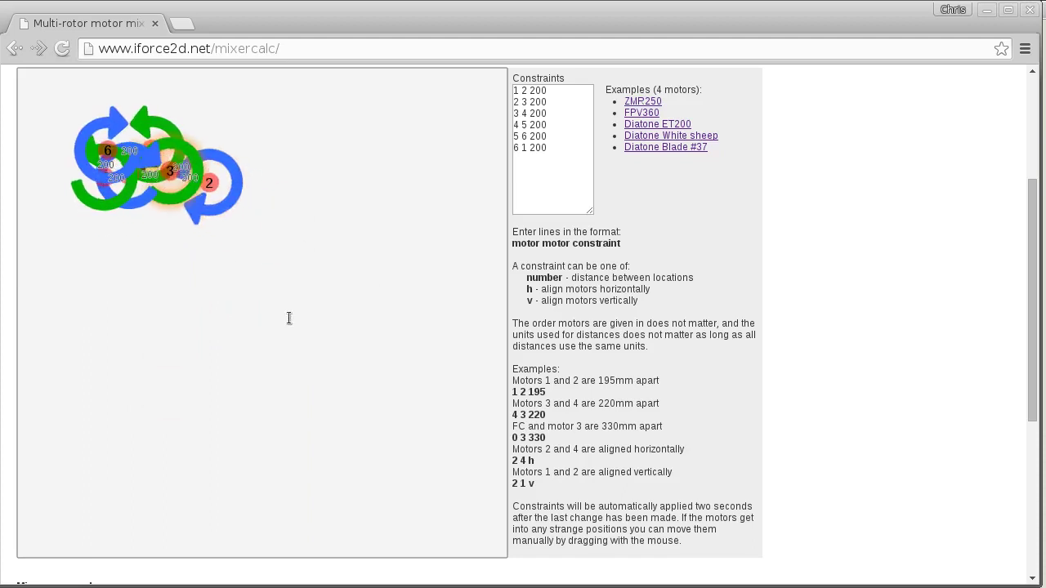
drag(115, 156, 221, 327)
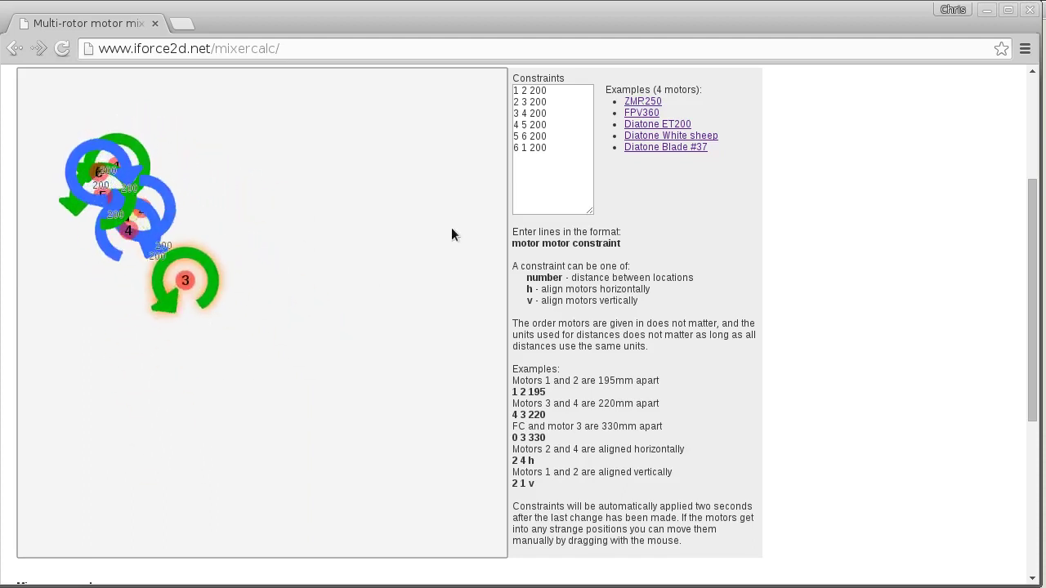
Step: Change the ring distances to 20000 and drag motors 1, 3 and 2 off their overlapping neighbours
click(570, 98)
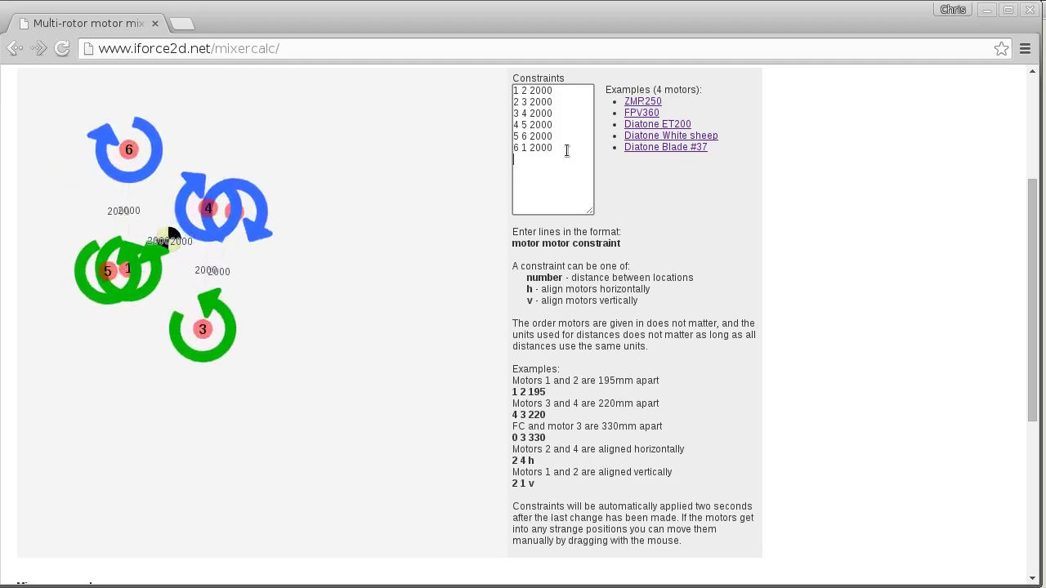
key(BackSpace)
text(0)
key(Up)
key(0)
key(Up)
key(0)
key(Up)
key(0)
key(Up)
key(0)
key(Up)
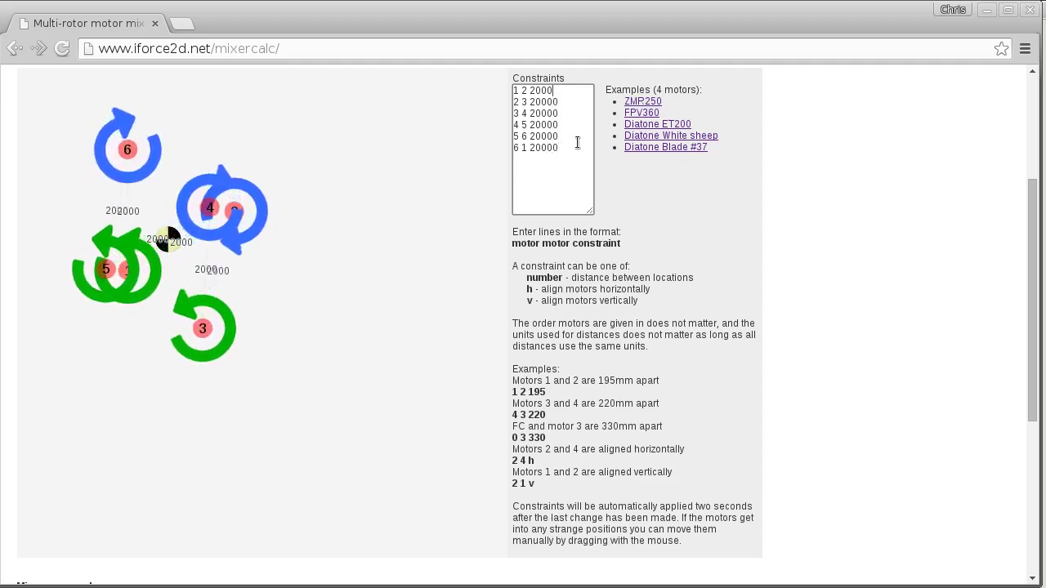
text(0)
key(Up)
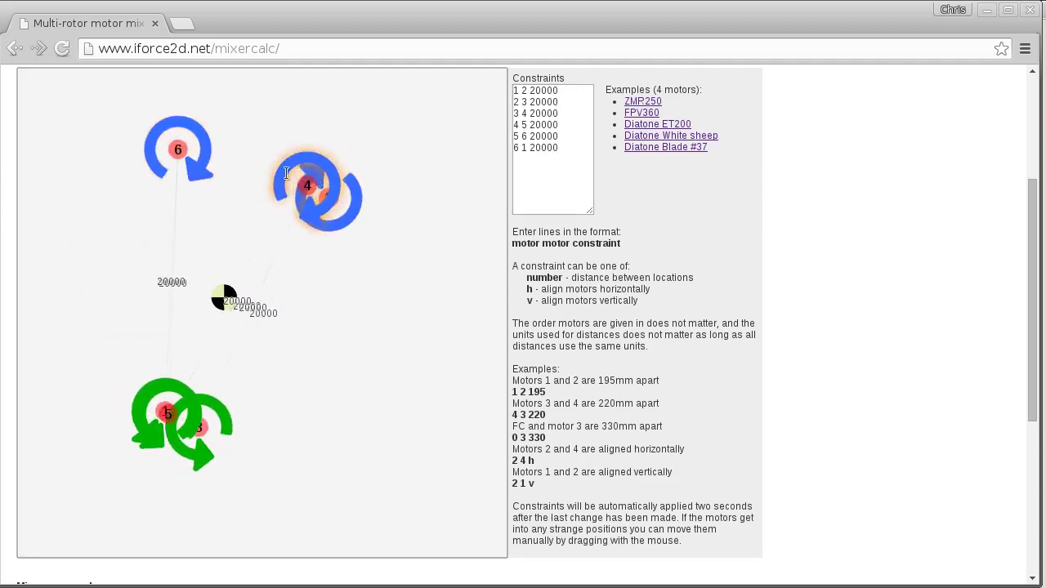
drag(168, 394, 115, 379)
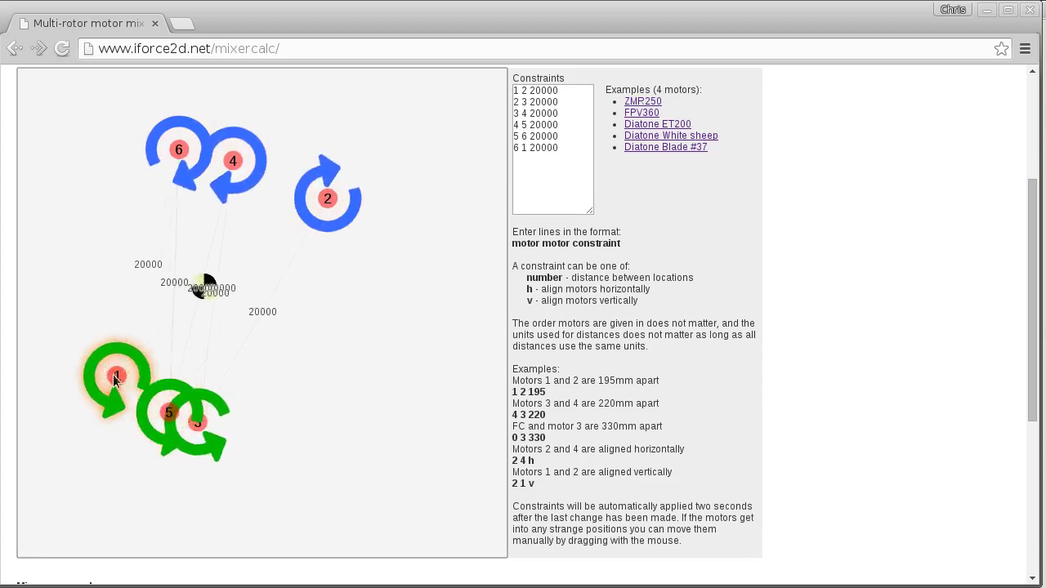
drag(213, 424, 328, 397)
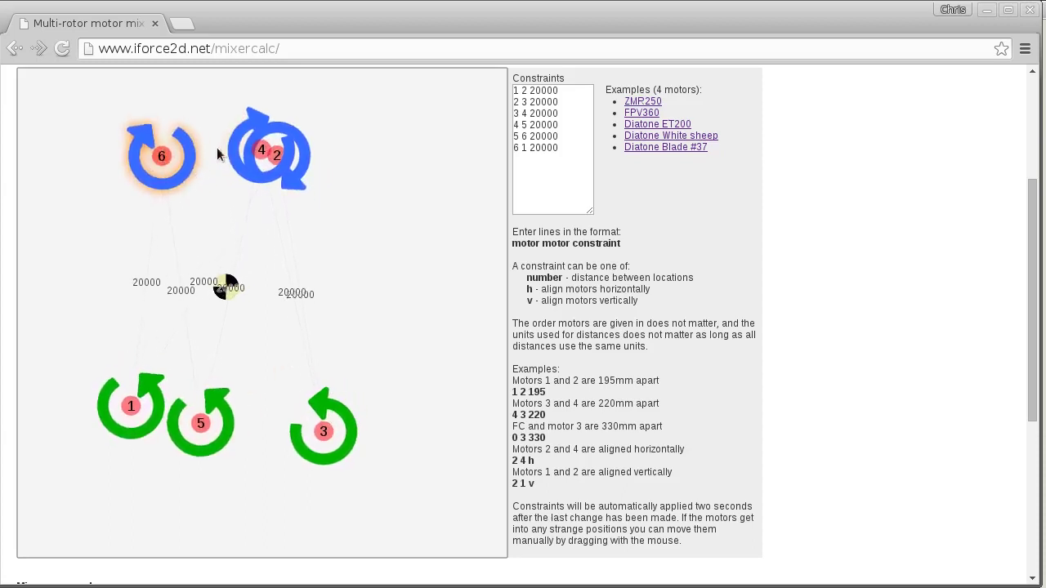
drag(276, 156, 348, 186)
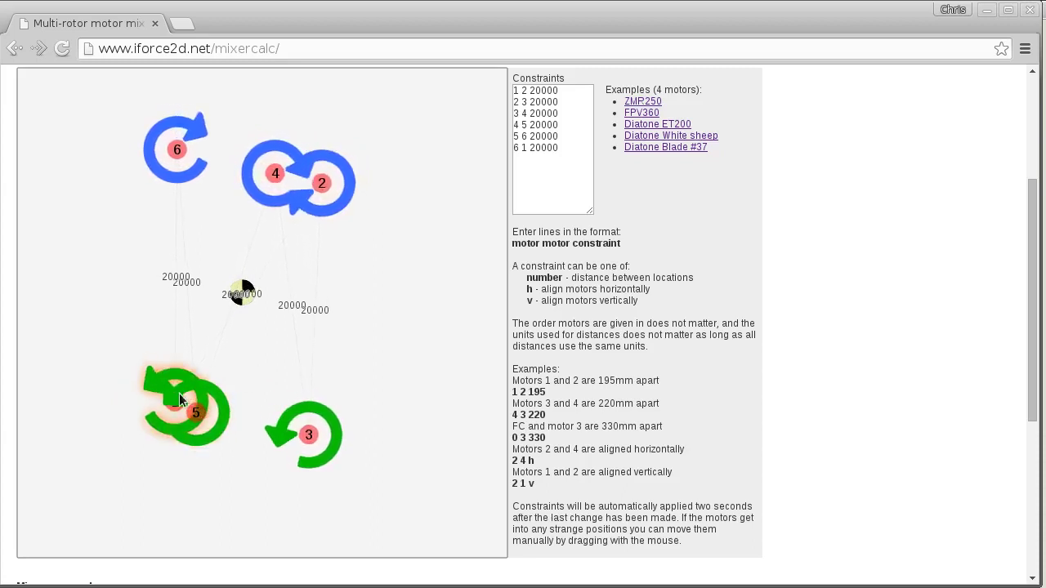
click(578, 192)
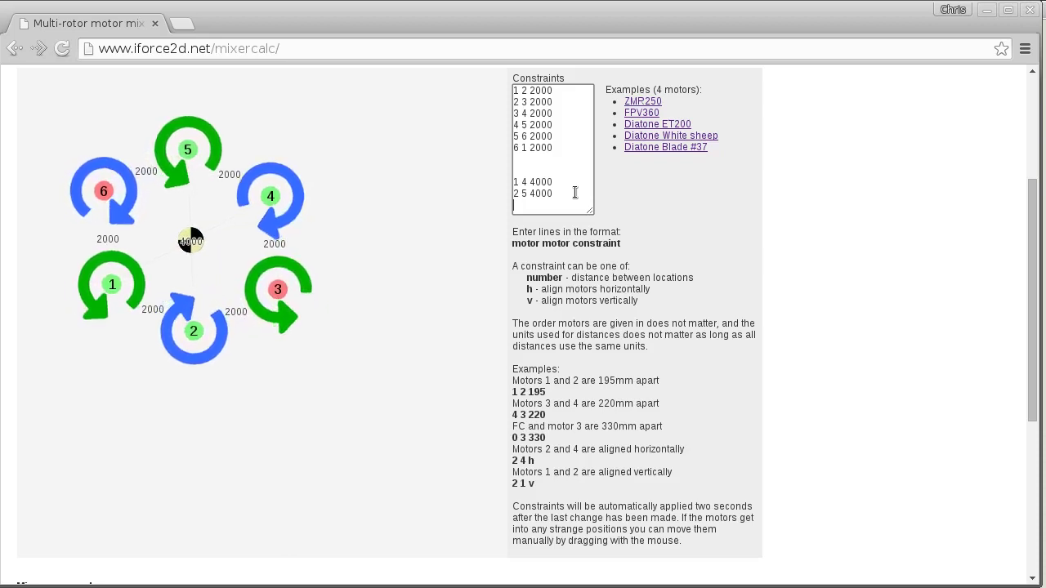
Step: Enter the diagonal constraint 3 6 40000 for the last opposite pair
text(3 6 4)
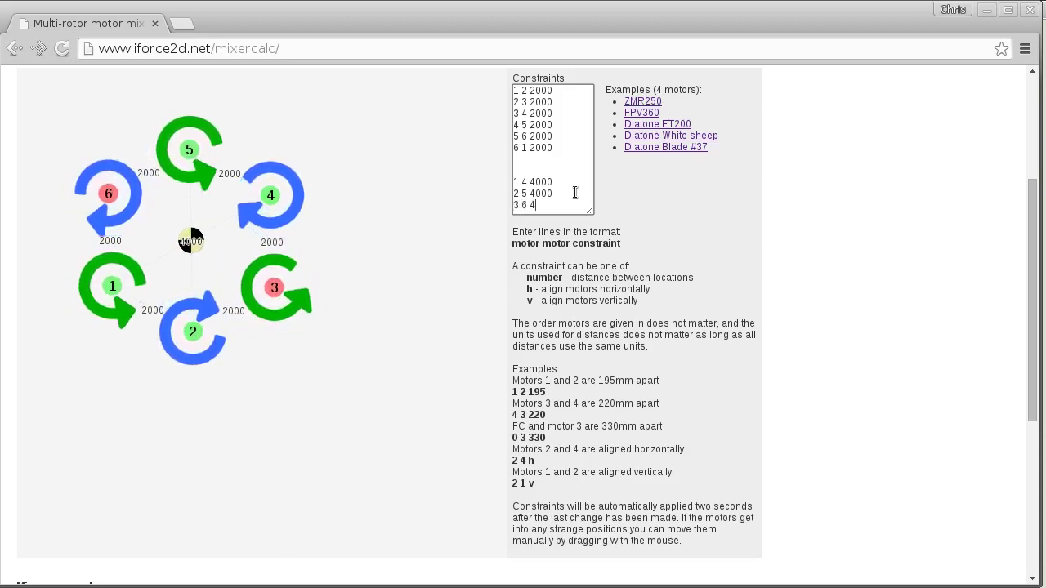
text(0000)
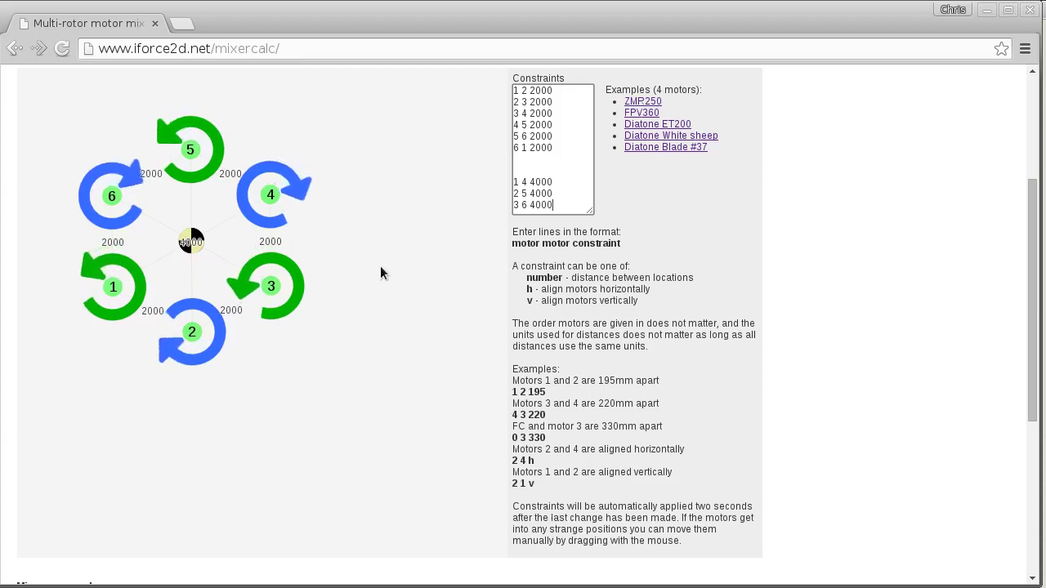
Step: Pull motors 3, 2 and 4 outward and watch the constraints snap them back into the hexagon
drag(276, 290, 357, 381)
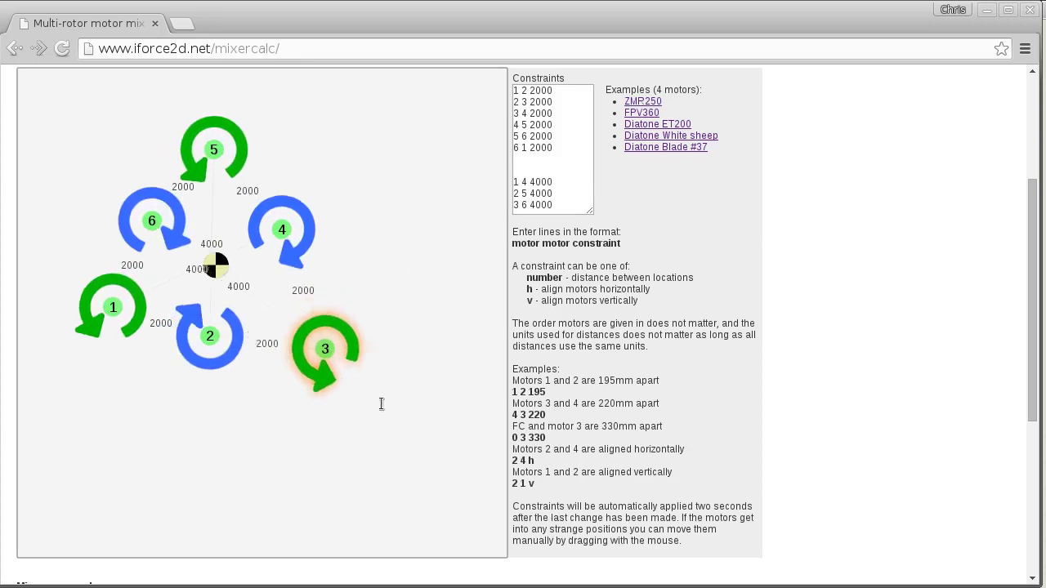
drag(262, 372, 251, 448)
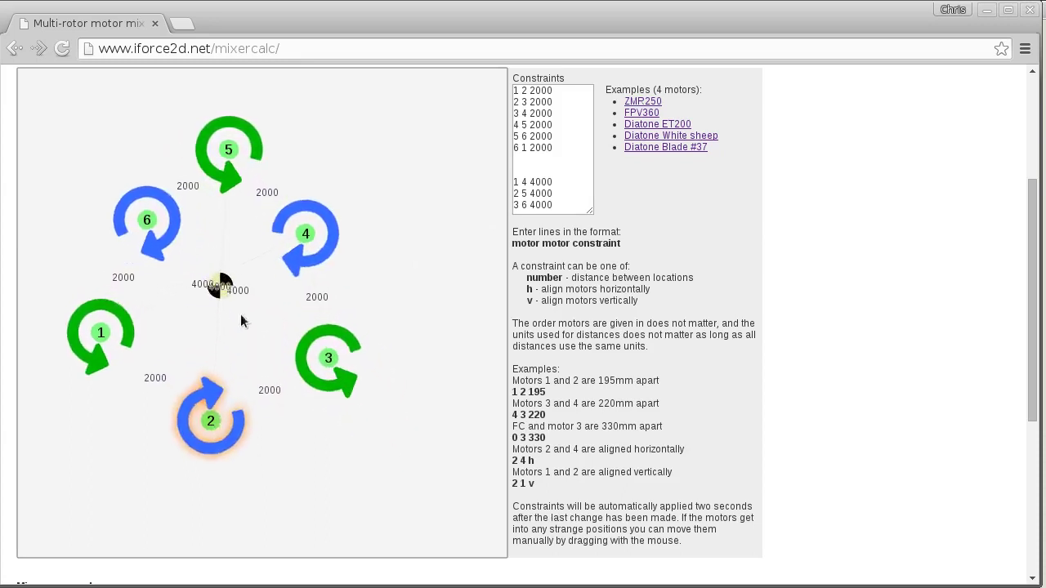
drag(303, 262, 364, 243)
drag(332, 345, 382, 374)
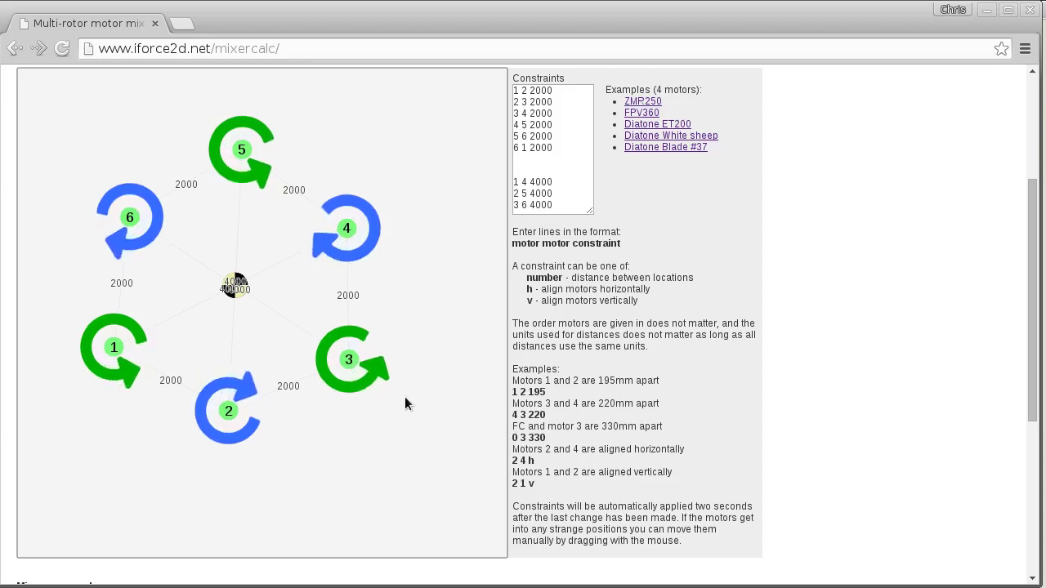
Step: Add the constraint 5 2 v to stand the hexagon upright, then check the mixer output
click(572, 171)
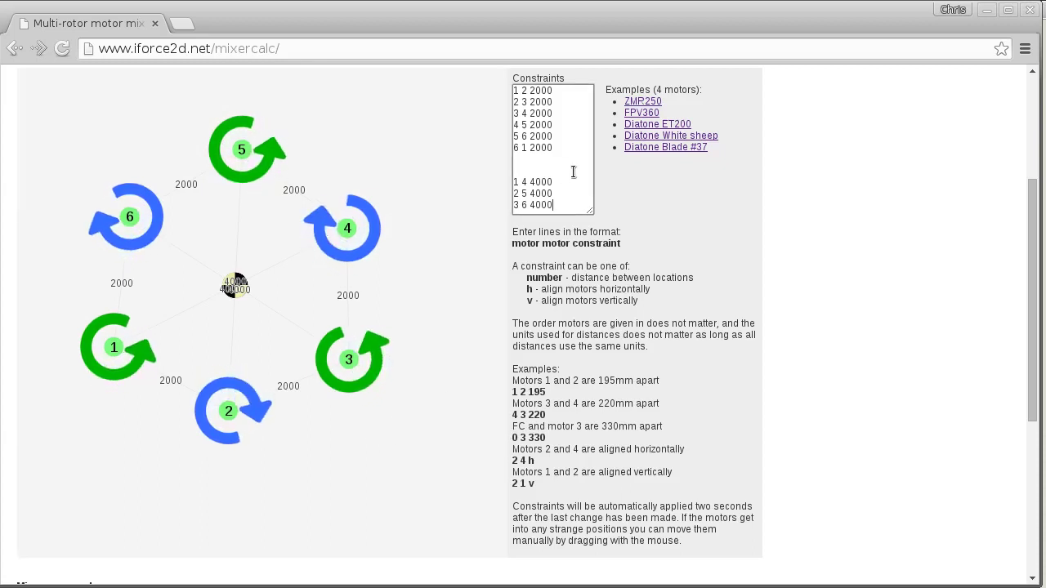
key(Return)
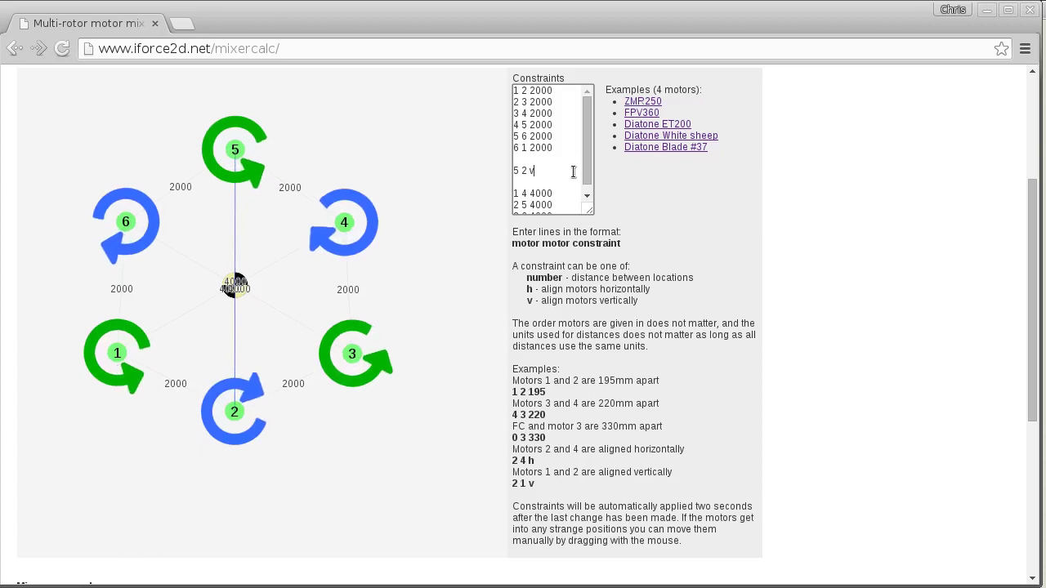
scroll(868, 285, down, 4)
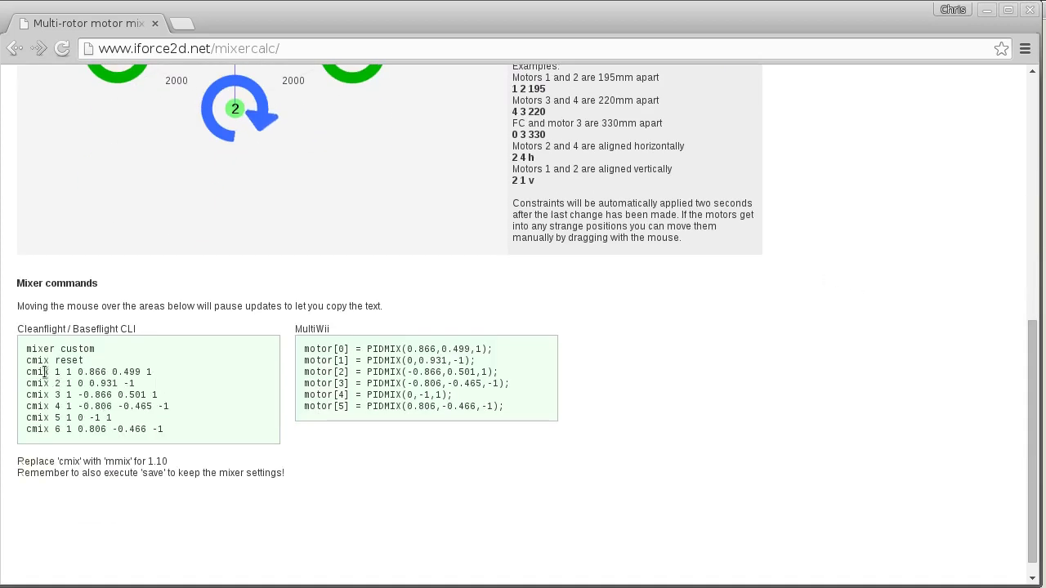
scroll(794, 393, up, 4)
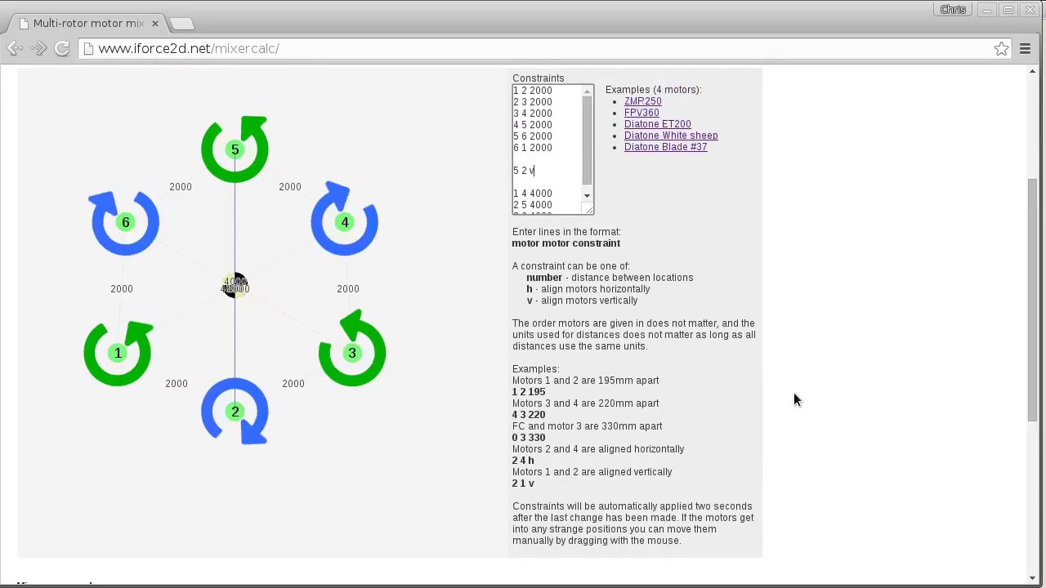
click(558, 192)
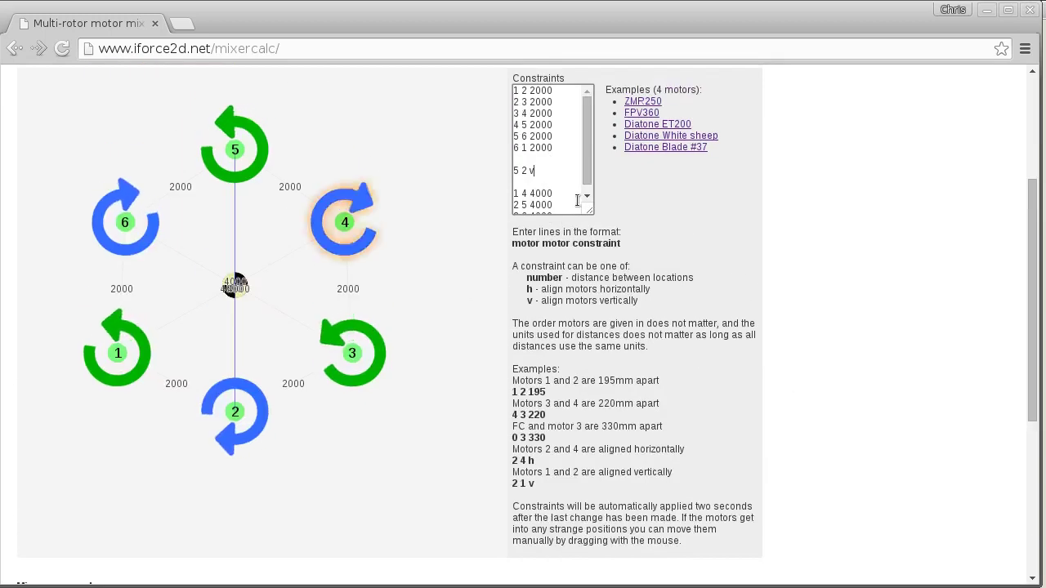
key(shift+Up)
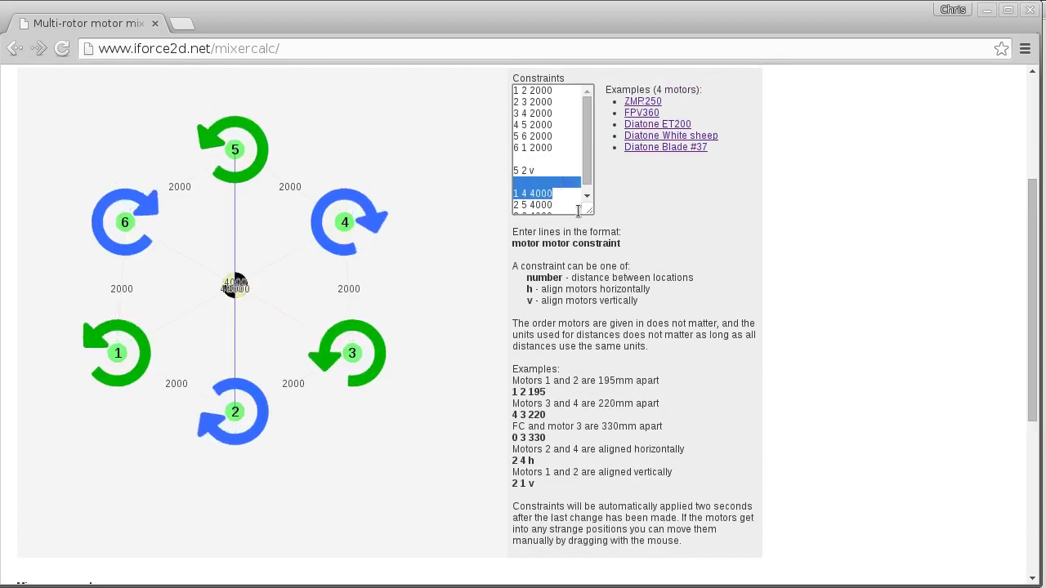
key(BackSpace)
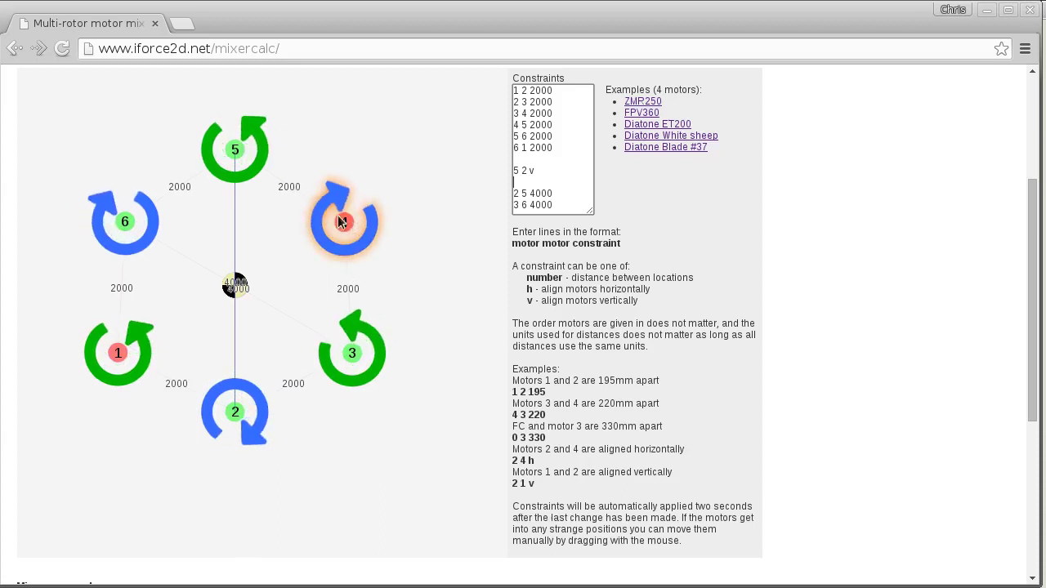
drag(350, 218, 272, 274)
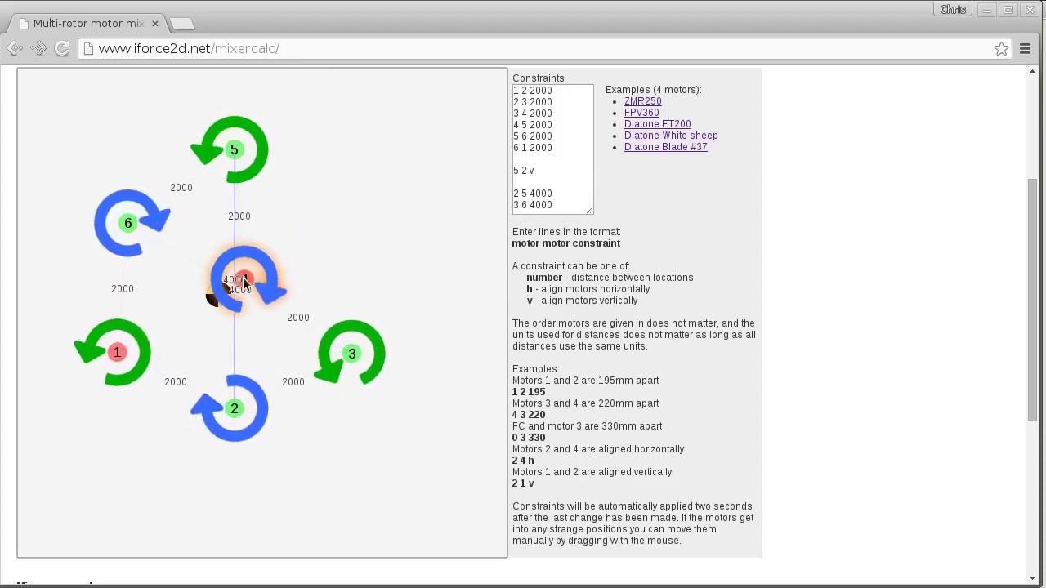
drag(254, 283, 426, 232)
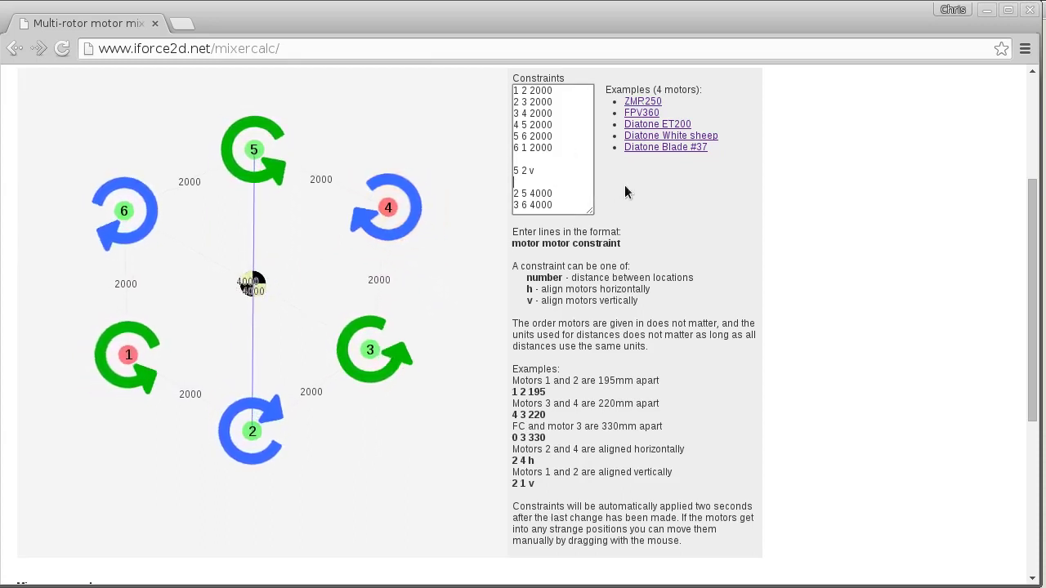
key(ctrl+z)
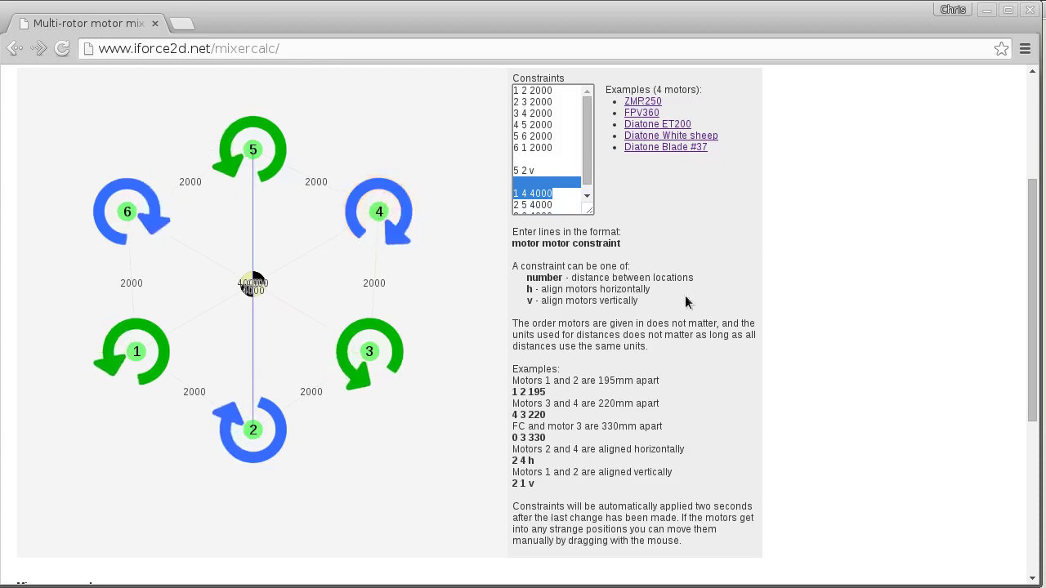
scroll(768, 306, up, 5)
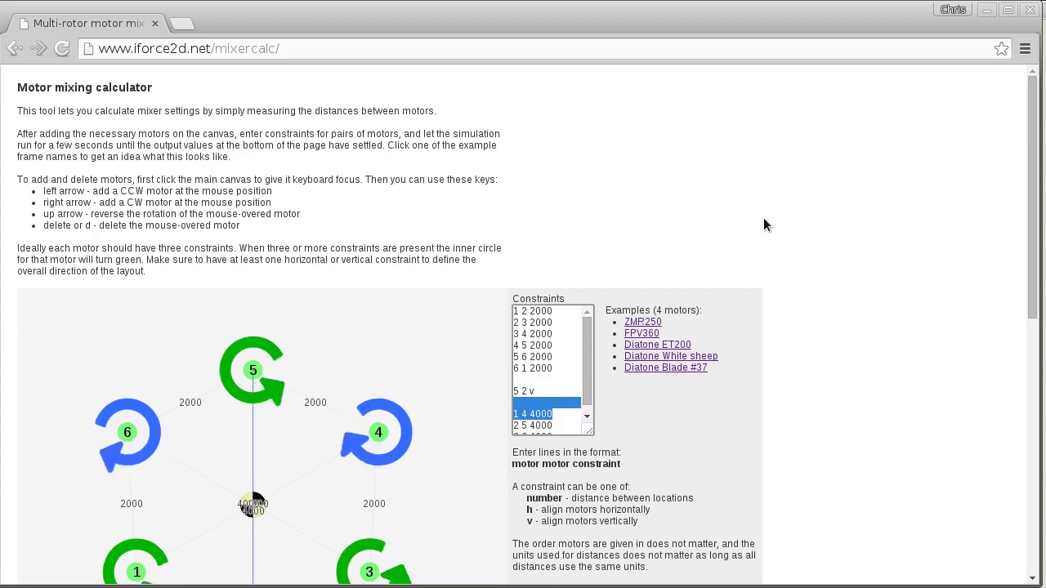
scroll(761, 219, down, 2)
scroll(760, 219, down, 5)
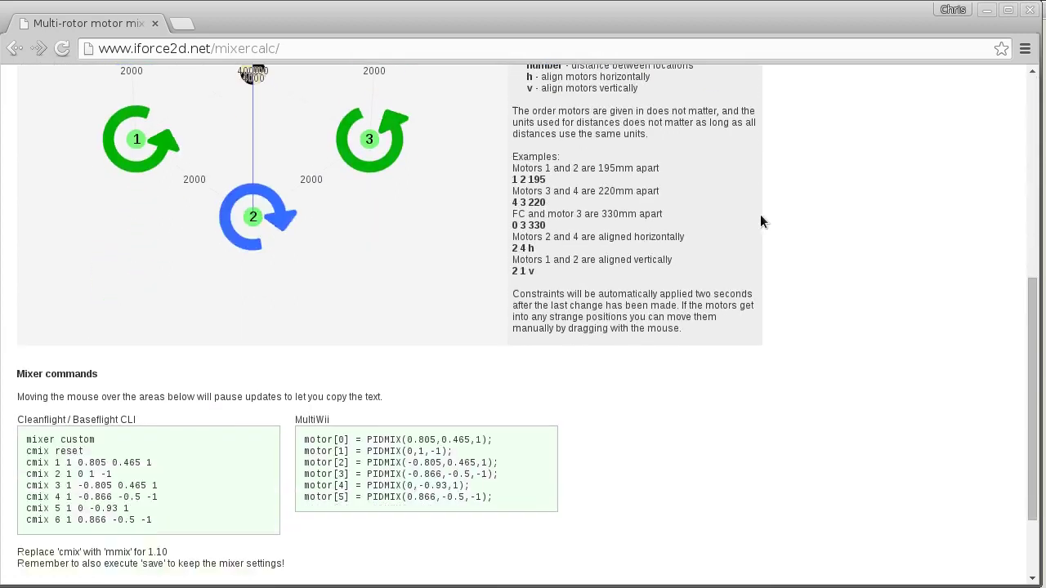
scroll(760, 220, up, 5)
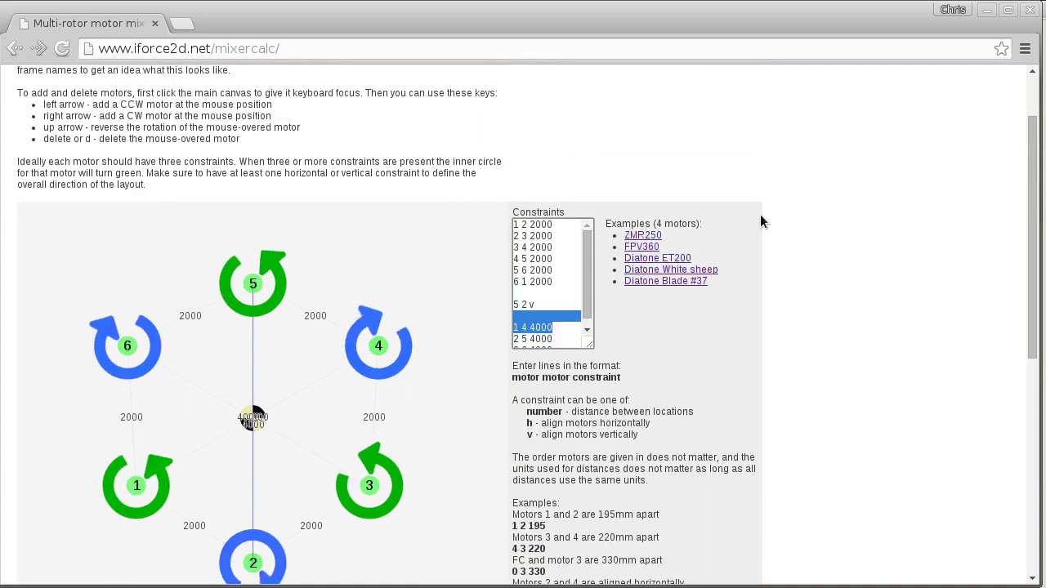
scroll(760, 221, up, 2)
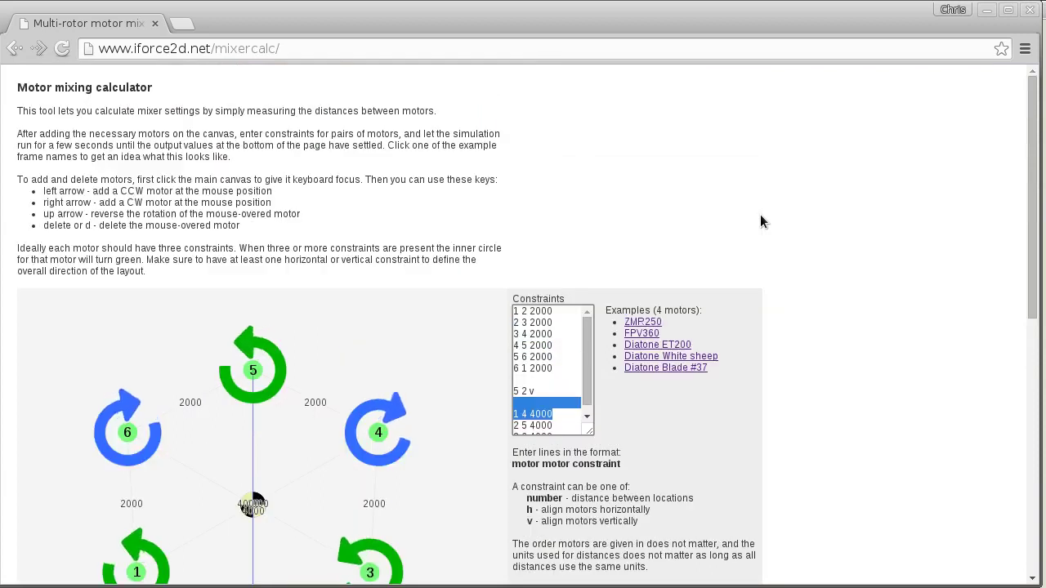
scroll(760, 221, down, 3)
scroll(760, 221, down, 4)
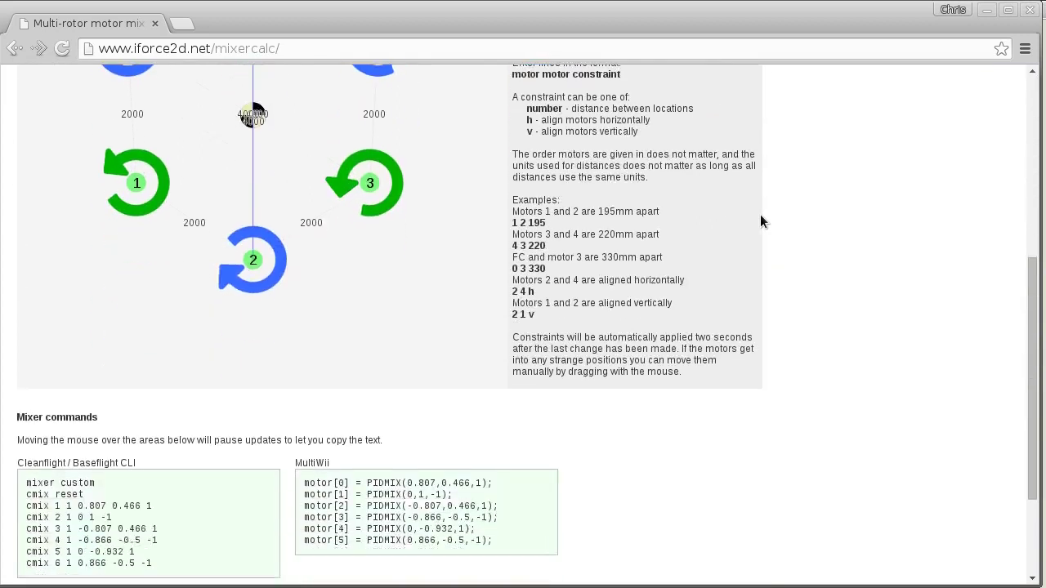
scroll(759, 221, up, 4)
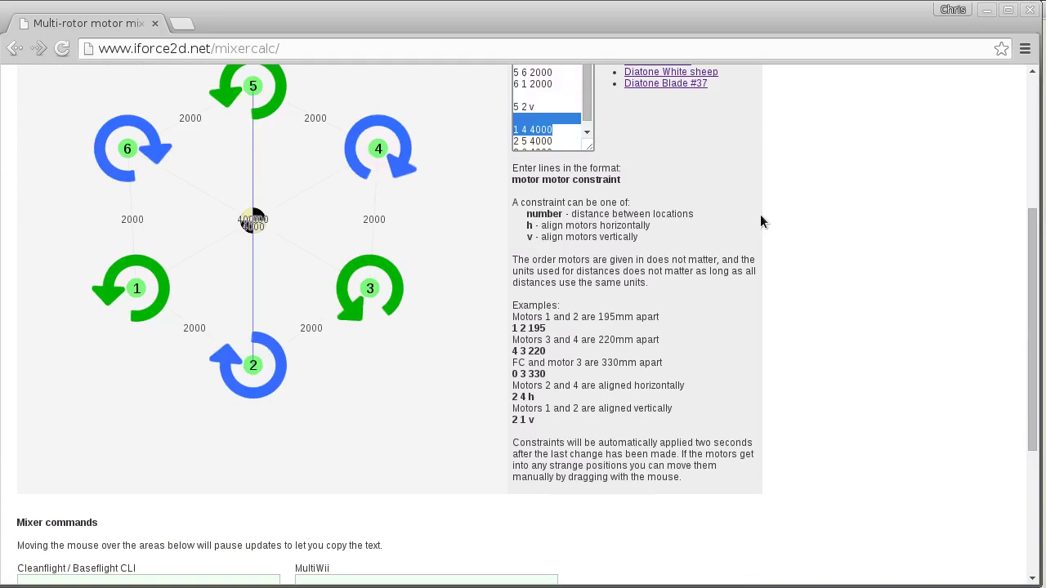
scroll(301, 134, up, 2)
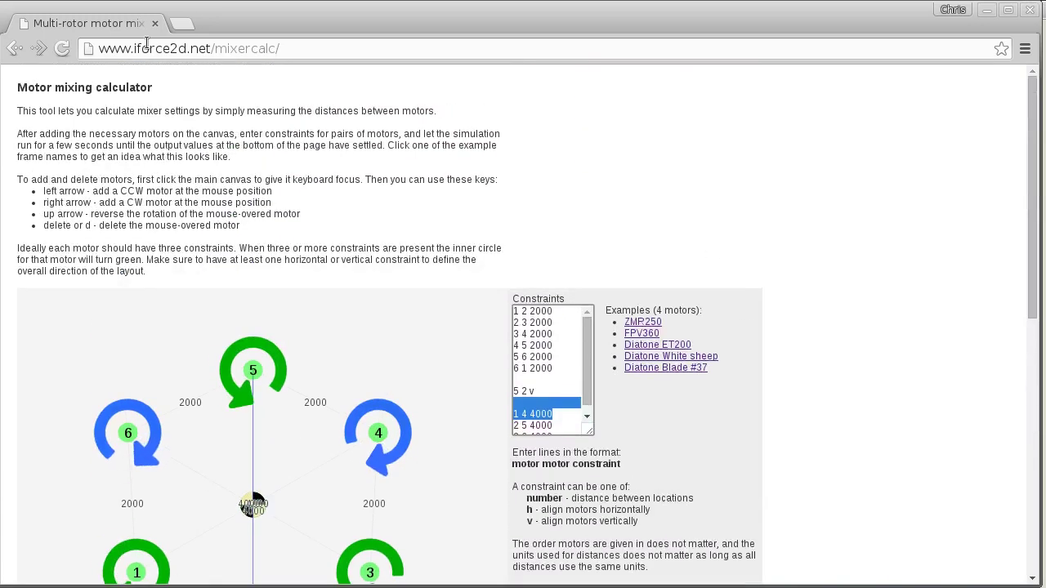
drag(100, 48, 282, 49)
click(266, 94)
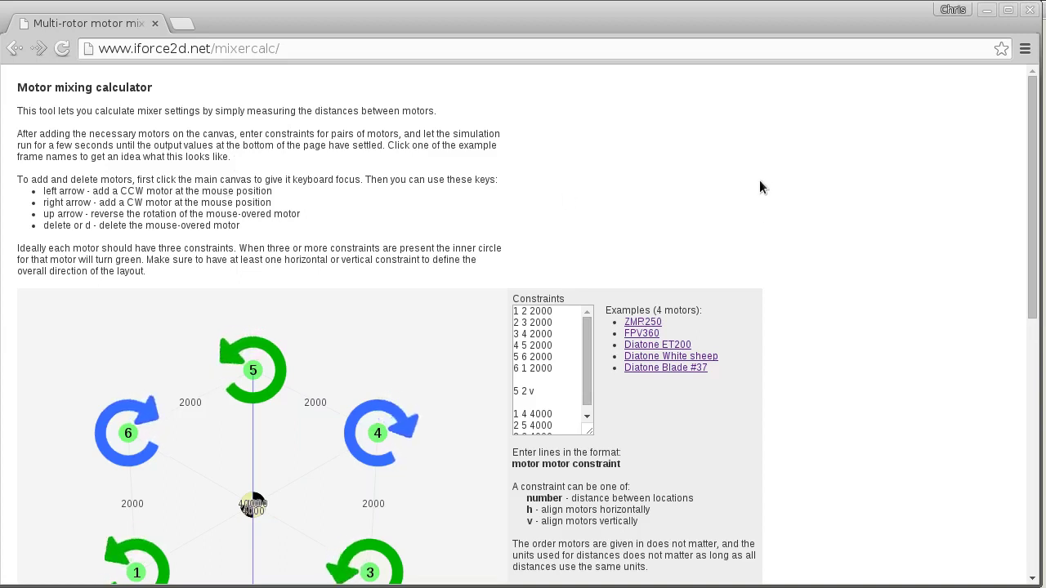
scroll(759, 179, down, 4)
scroll(784, 229, down, 2)
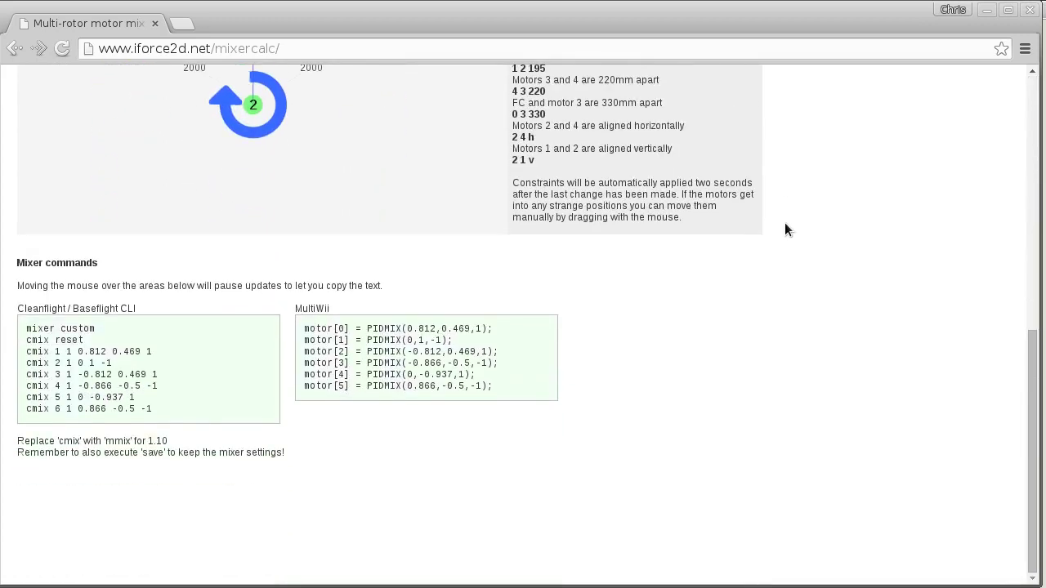
scroll(784, 229, up, 4)
scroll(784, 230, up, 2)
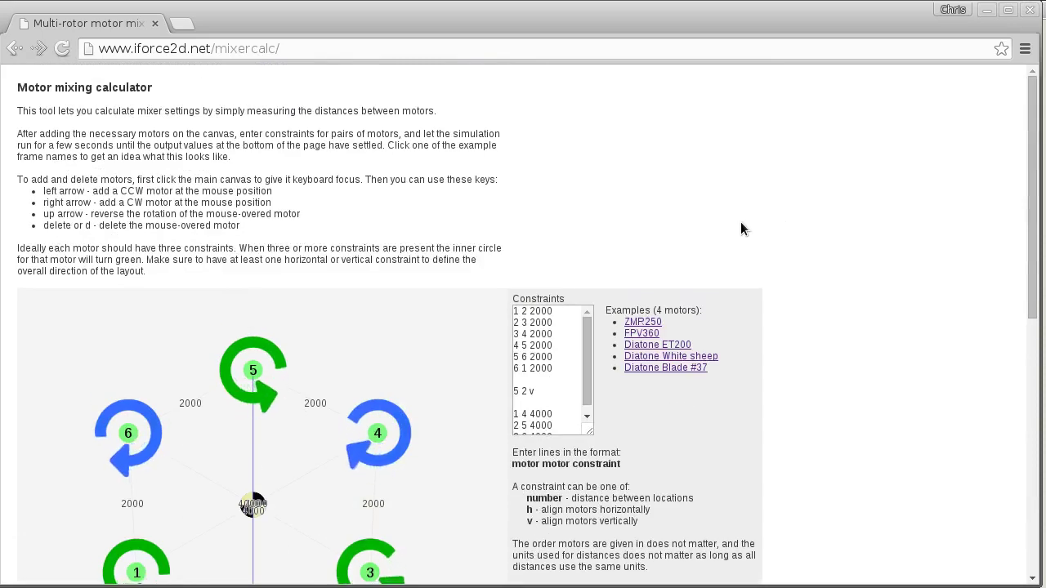
scroll(774, 215, down, 2)
scroll(776, 214, down, 5)
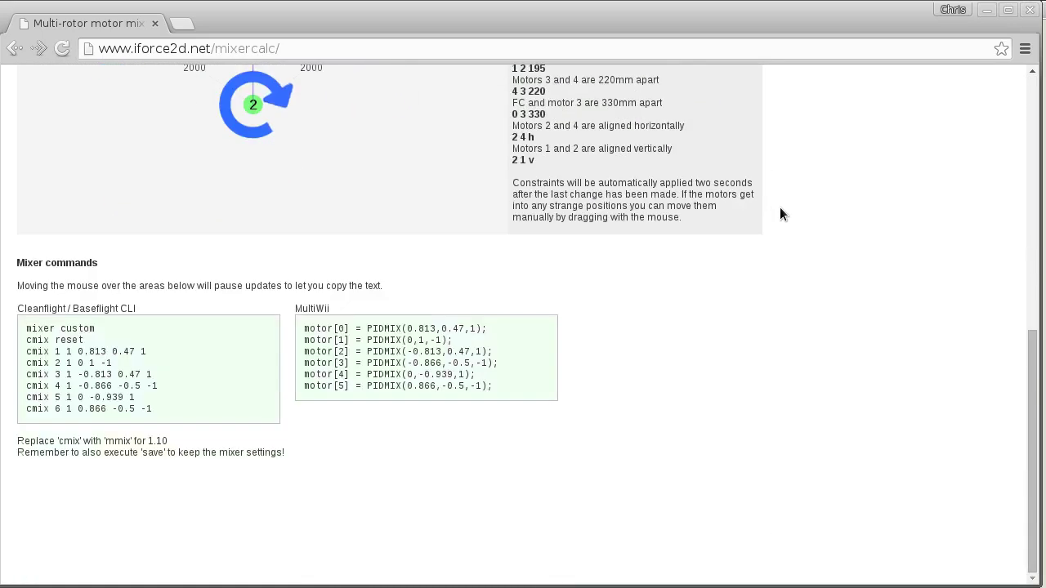
scroll(779, 214, up, 6)
scroll(779, 214, up, 1)
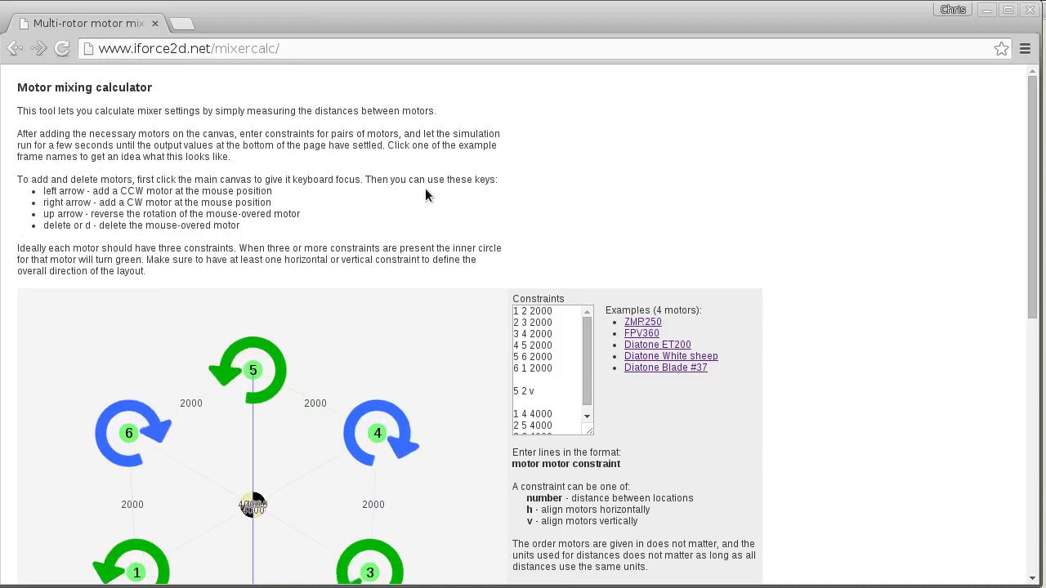
scroll(736, 259, down, 5)
scroll(737, 259, down, 2)
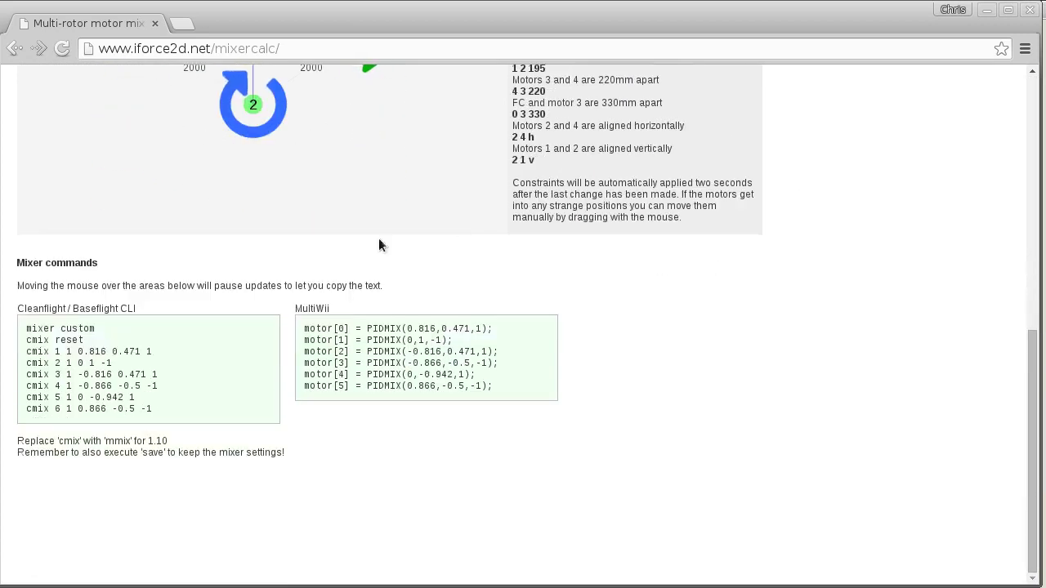
scroll(693, 328, up, 7)
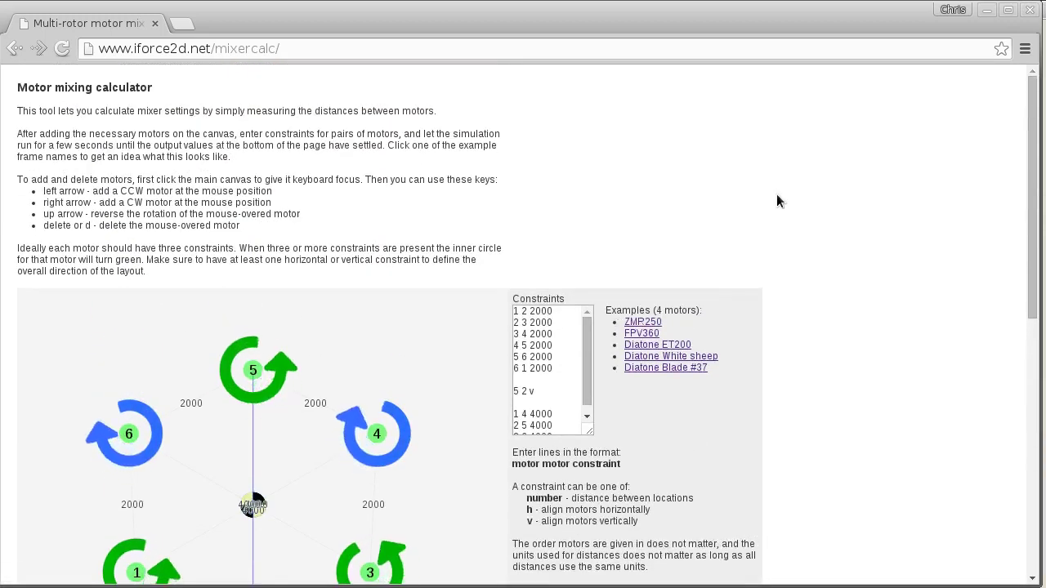
scroll(700, 272, down, 7)
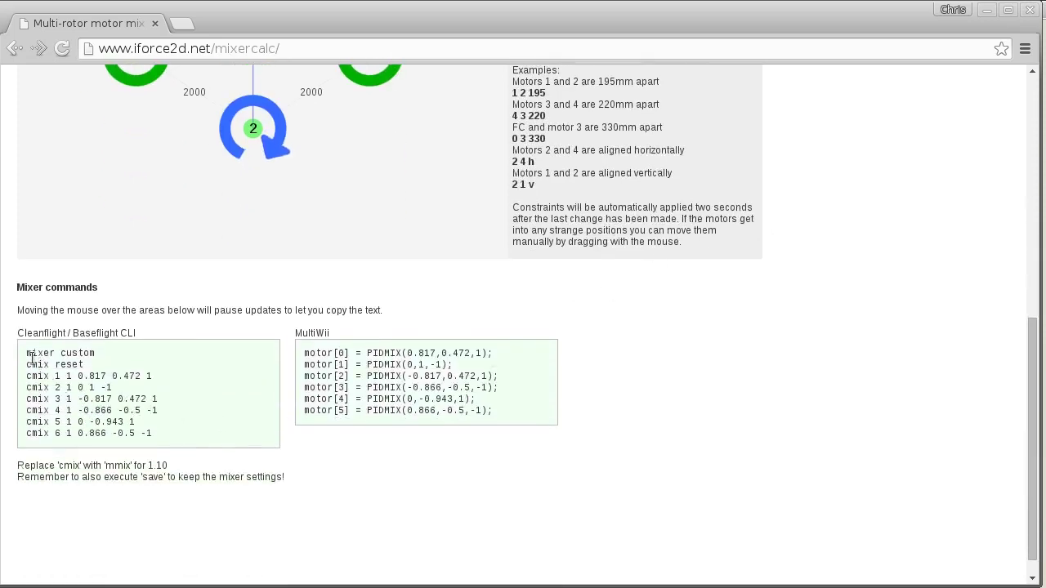
Step: Copy the six cmix lines from the Cleanflight / Baseflight CLI box, then switch to Cleanflight Configurator
drag(28, 353, 159, 431)
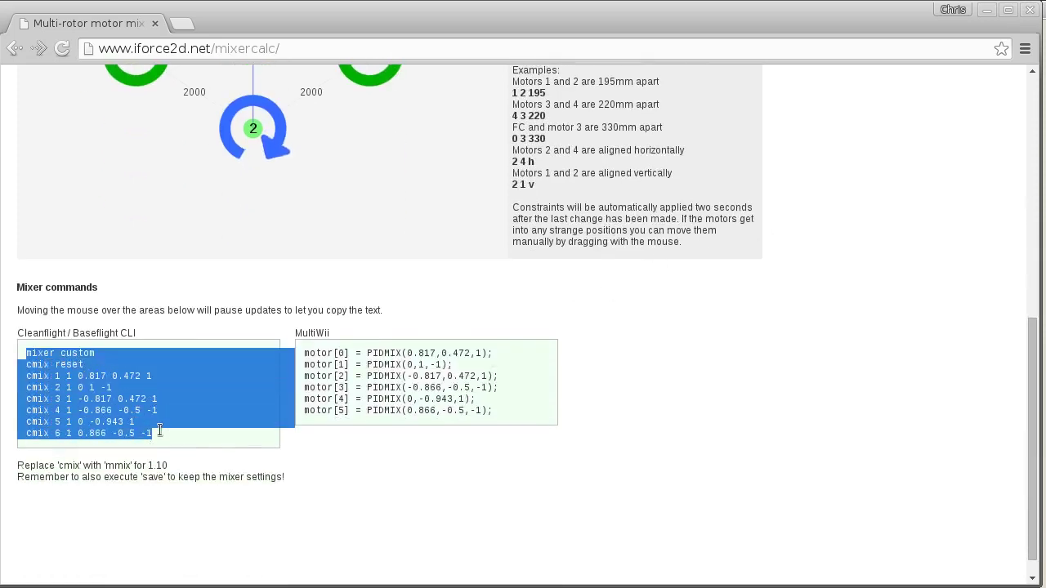
right_click(79, 386)
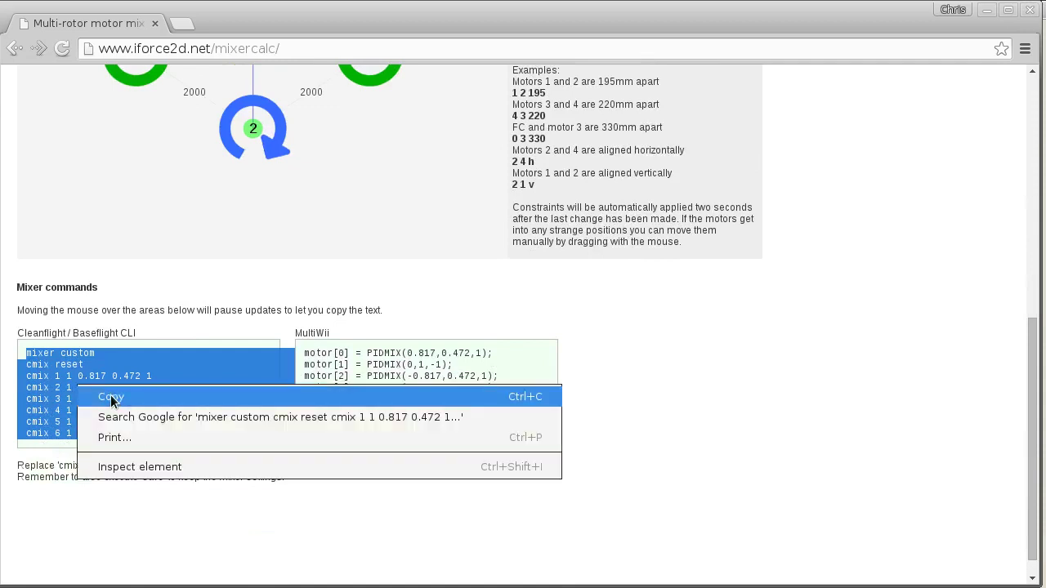
click(111, 398)
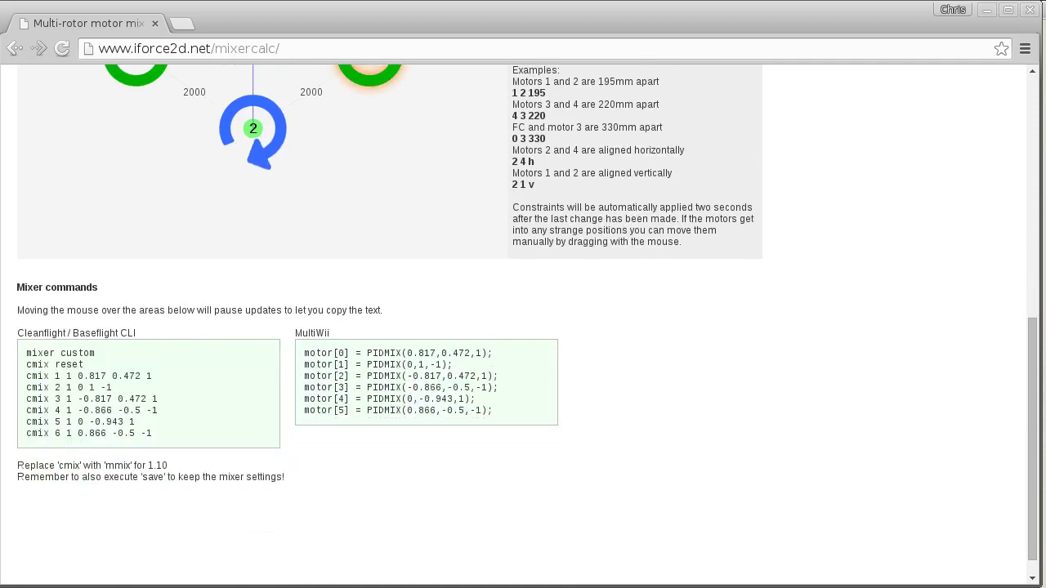
key(alt+Tab)
Step: Paste and run the six cmix lines in the Cleanflight CLI, then return to the calculator
click(719, 114)
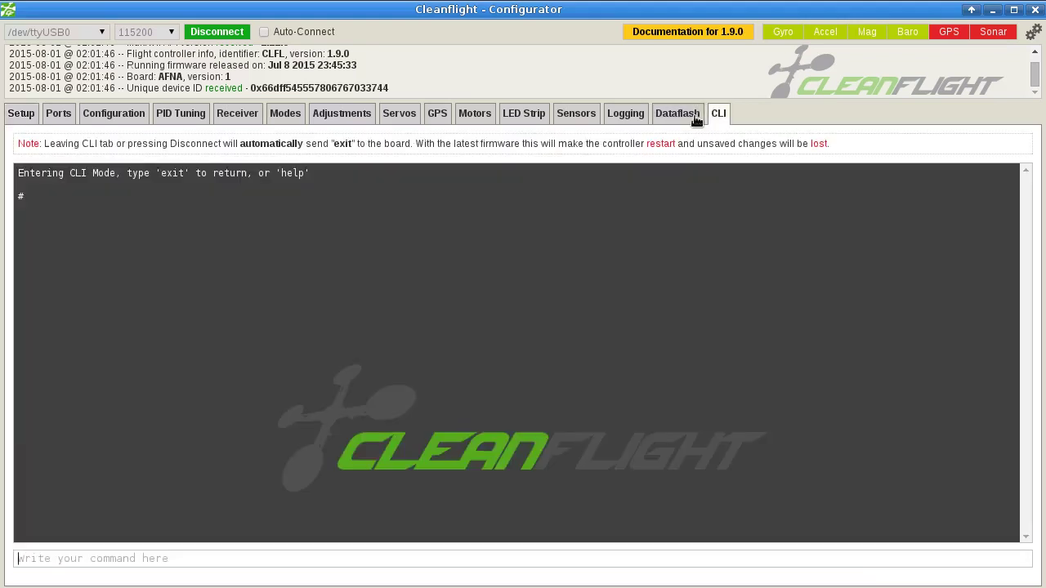
right_click(65, 559)
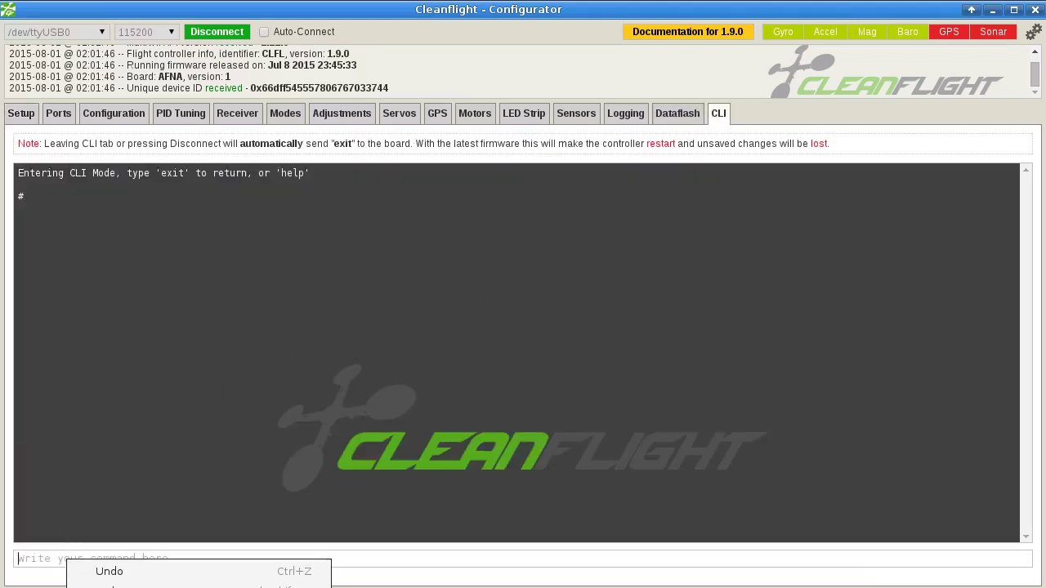
key(ctrl+v)
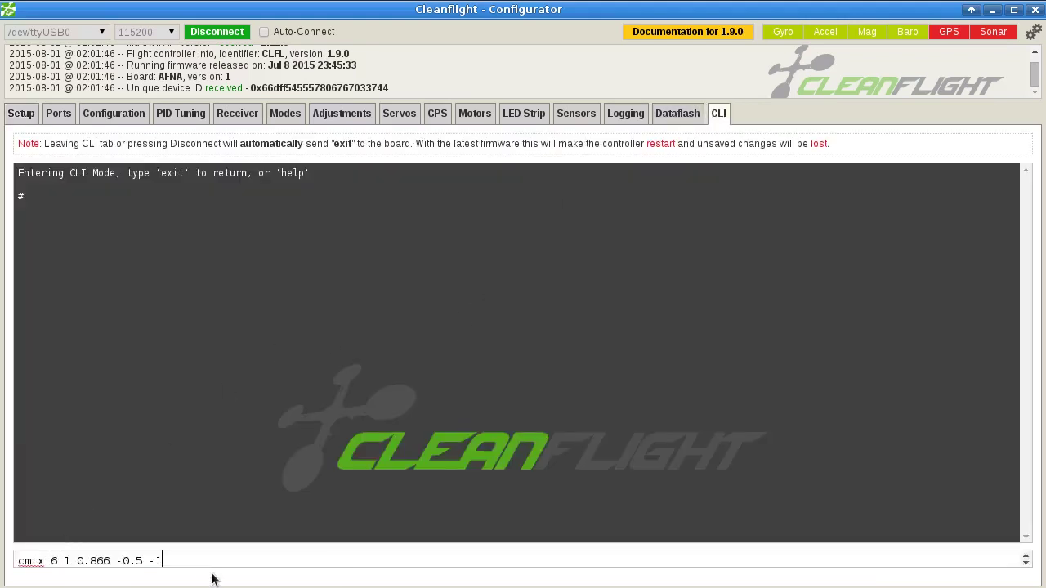
key(Return)
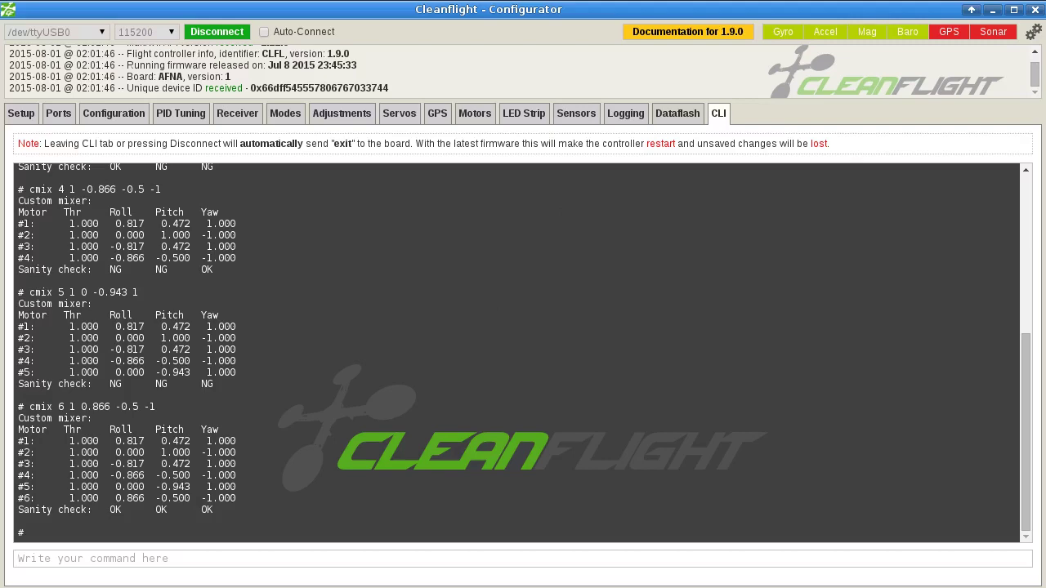
key(alt+Tab)
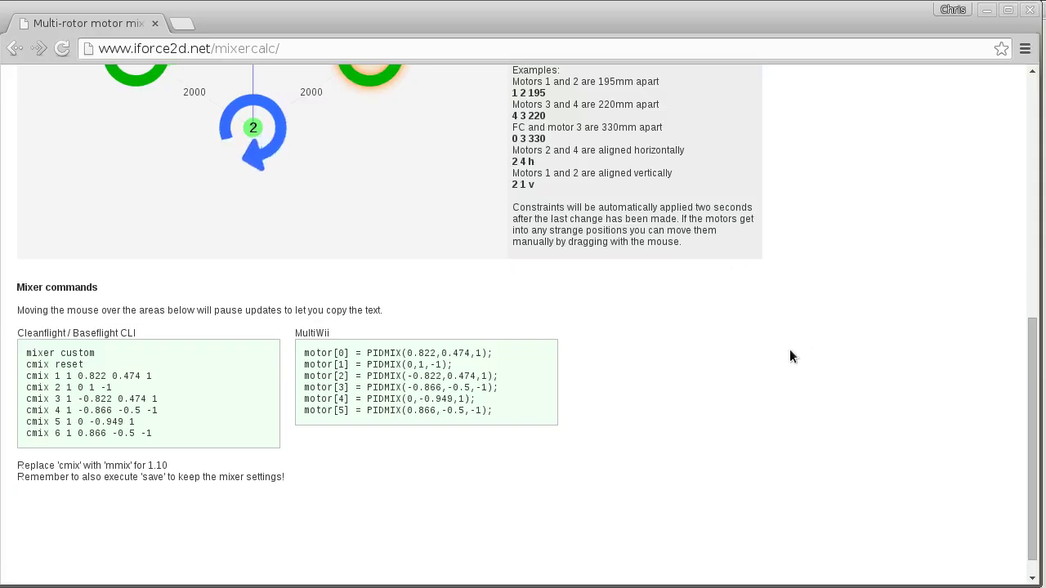
Step: Scroll the calculator page to recheck the six-motor hexagon on the motor canvas
scroll(789, 349, up, 4)
scroll(763, 370, up, 5)
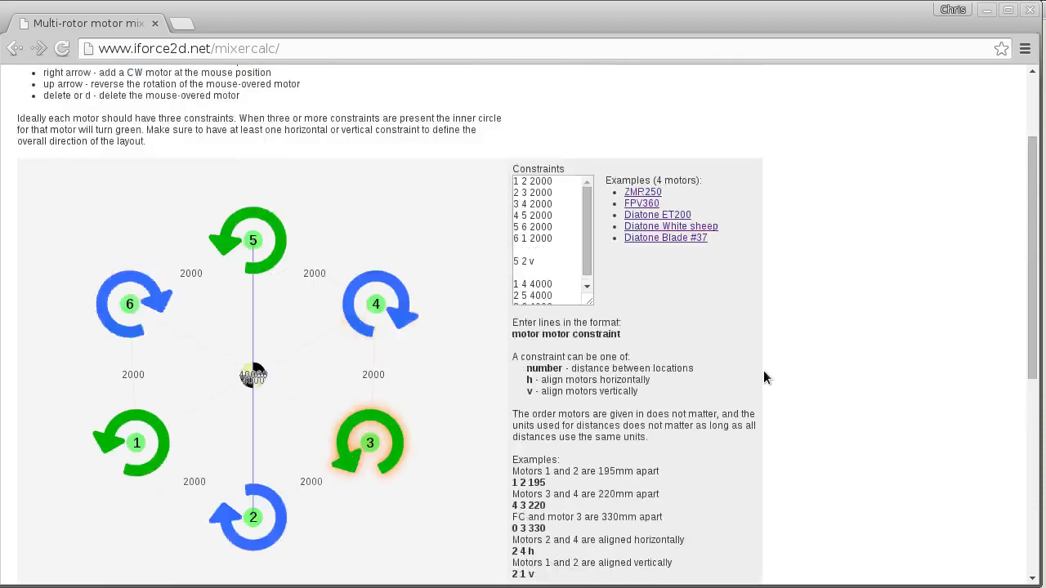
scroll(756, 326, down, 2)
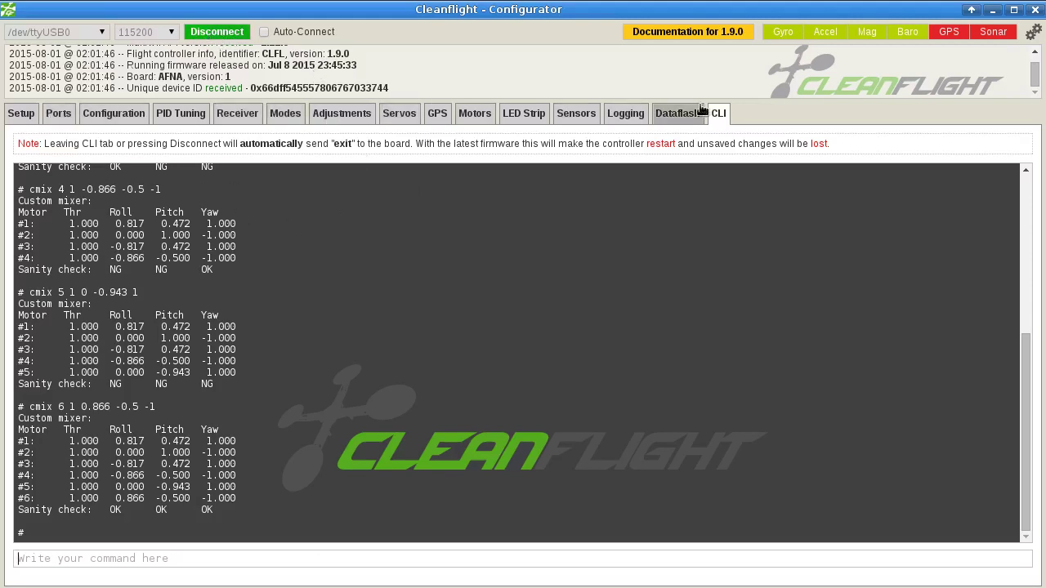
Step: Disconnect Cleanflight Configurator from the flight controller
click(216, 34)
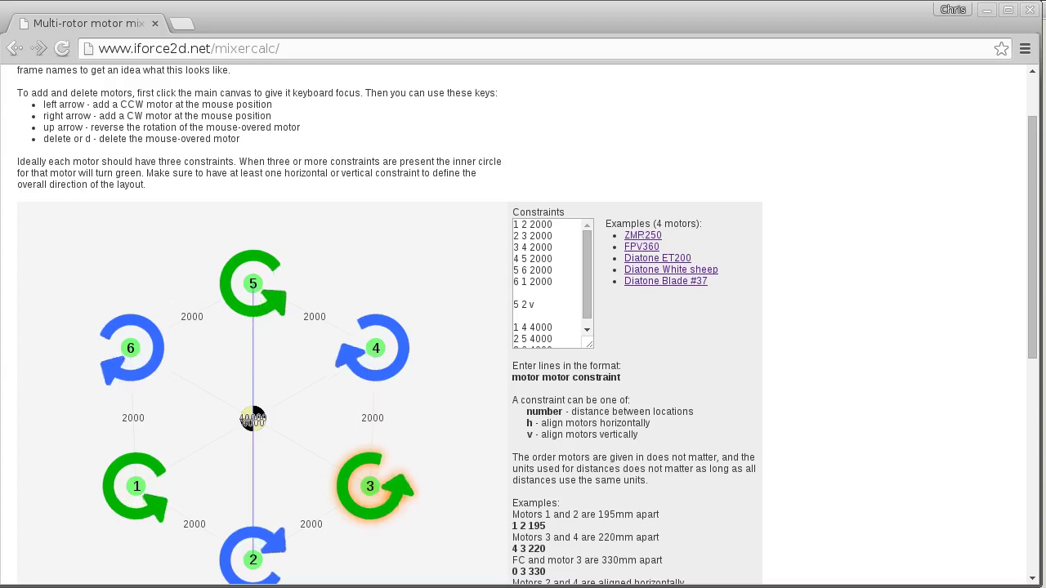
drag(280, 48, 98, 49)
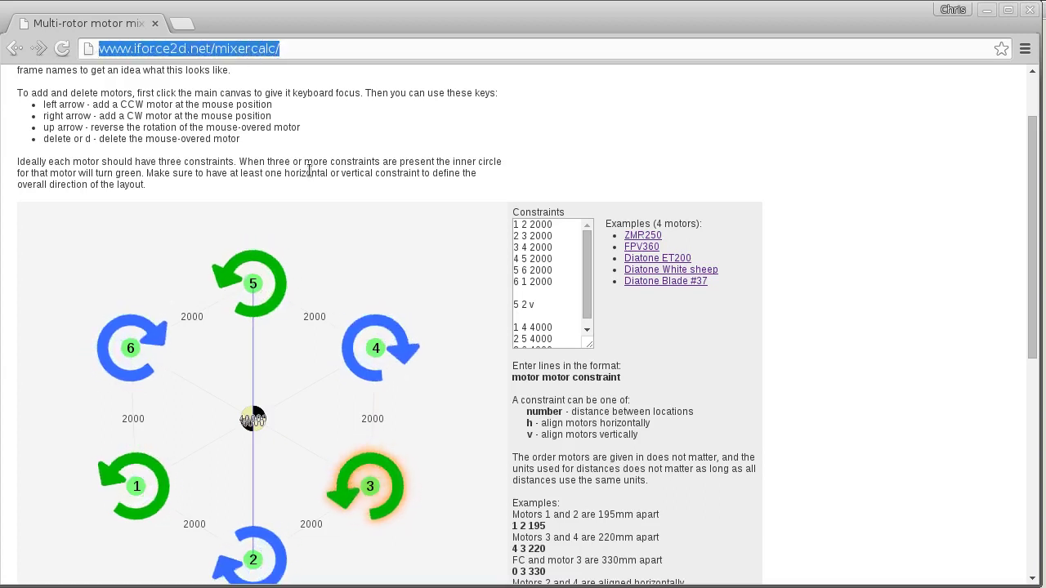